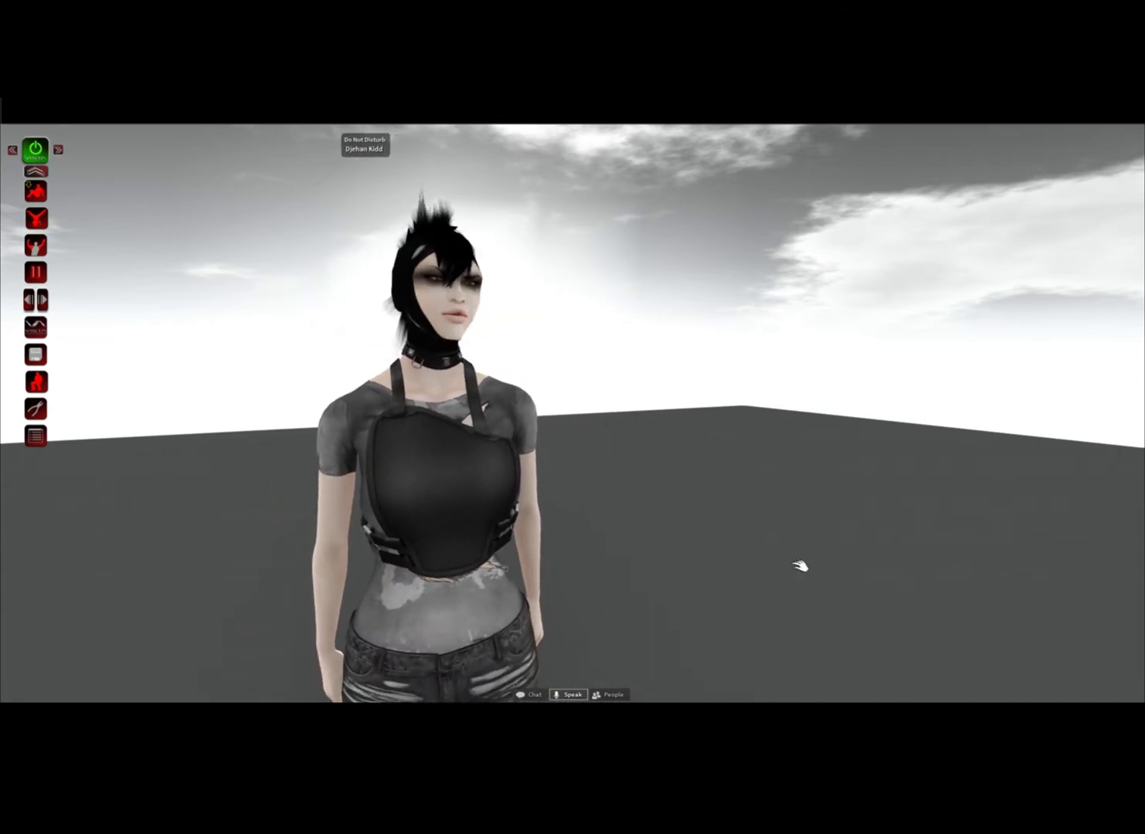
Open the inventory and go through the items in THE CYBERPUNK APARTMENT folder, ending on the cyberpunk apartment rezmap
{"action": "key", "text": "ctrl+i"}
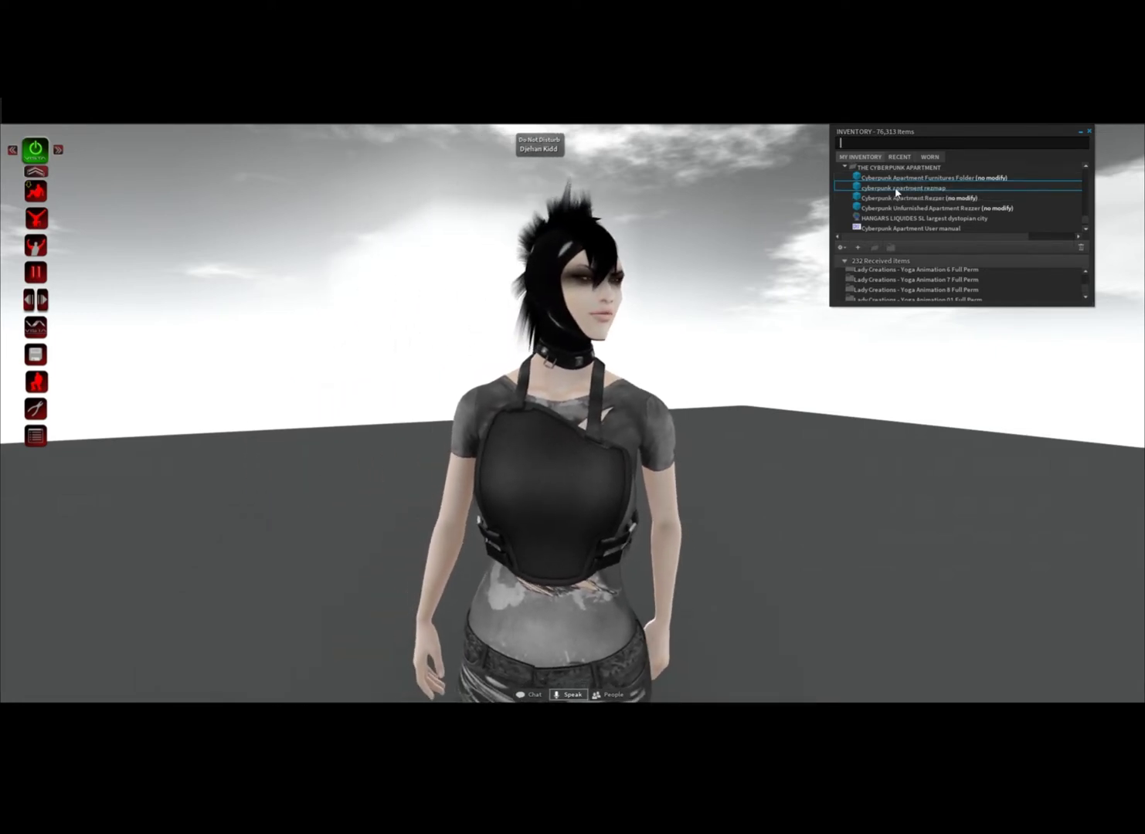
{"action": "left_click", "coordinate": [900, 178]}
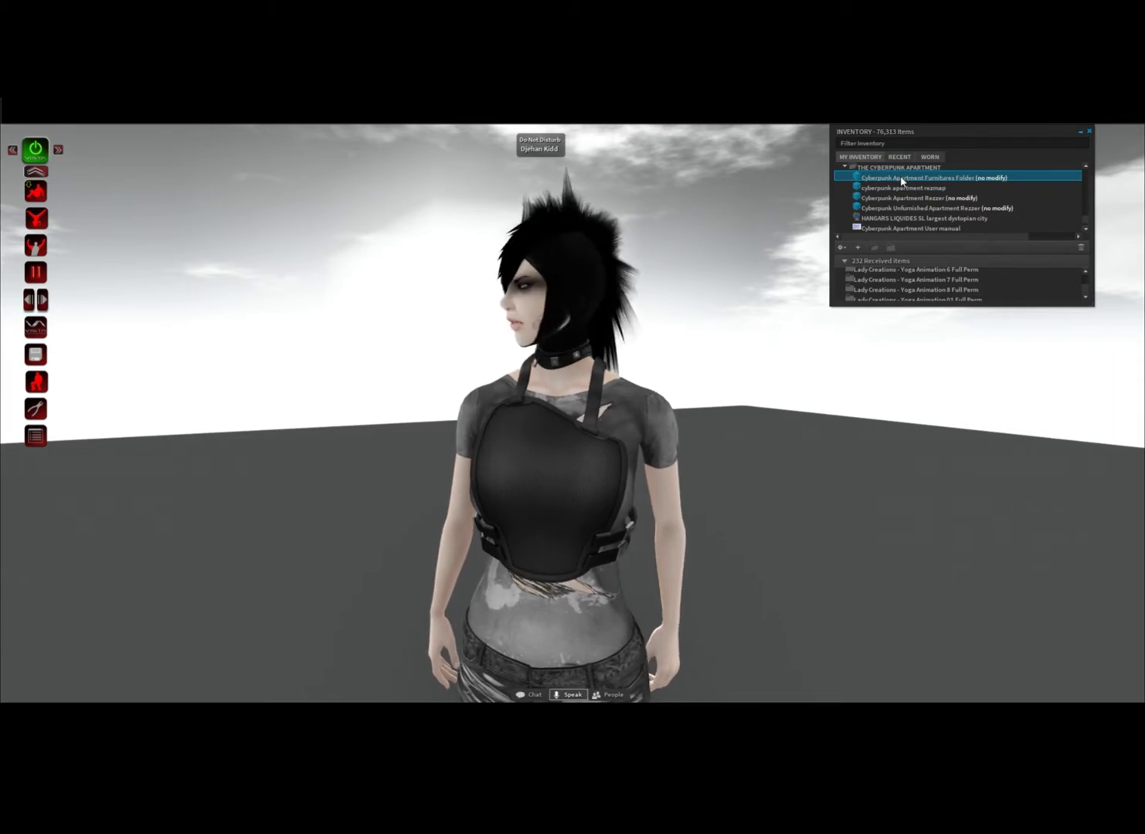
{"action": "left_click", "coordinate": [903, 219]}
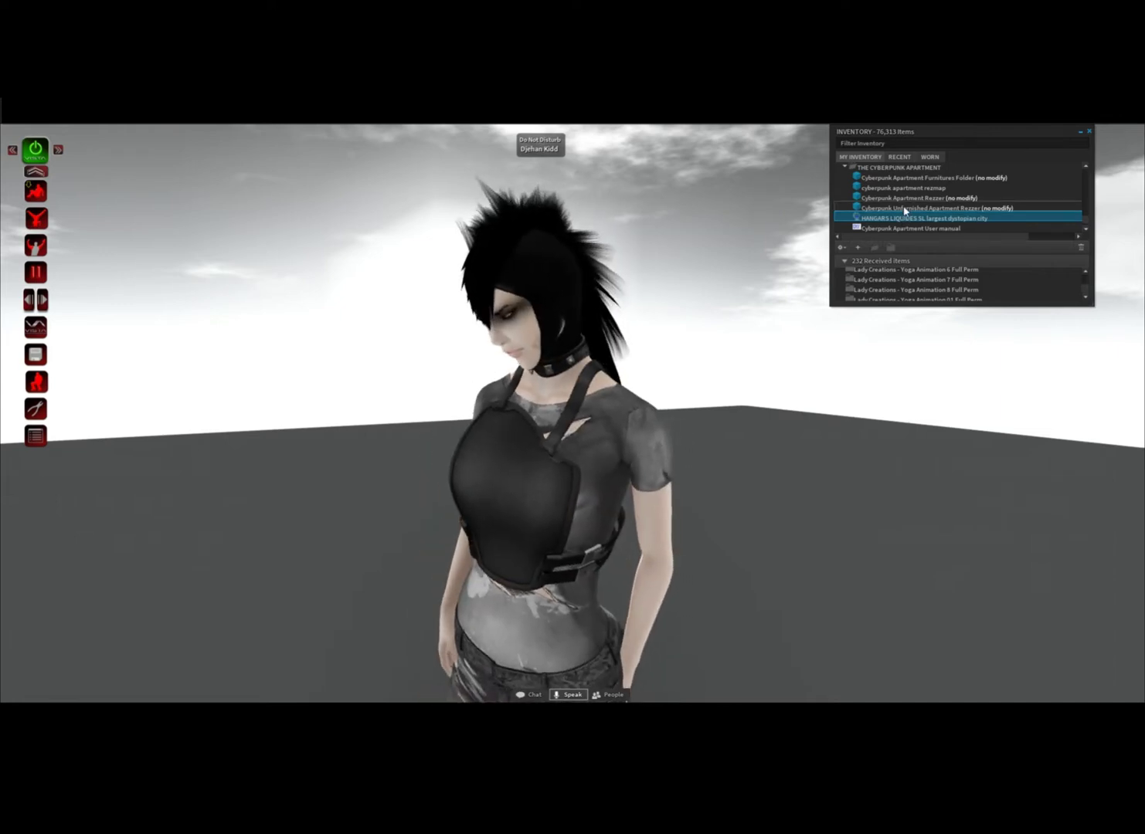
{"action": "left_click", "coordinate": [901, 209]}
{"action": "left_click", "coordinate": [907, 200]}
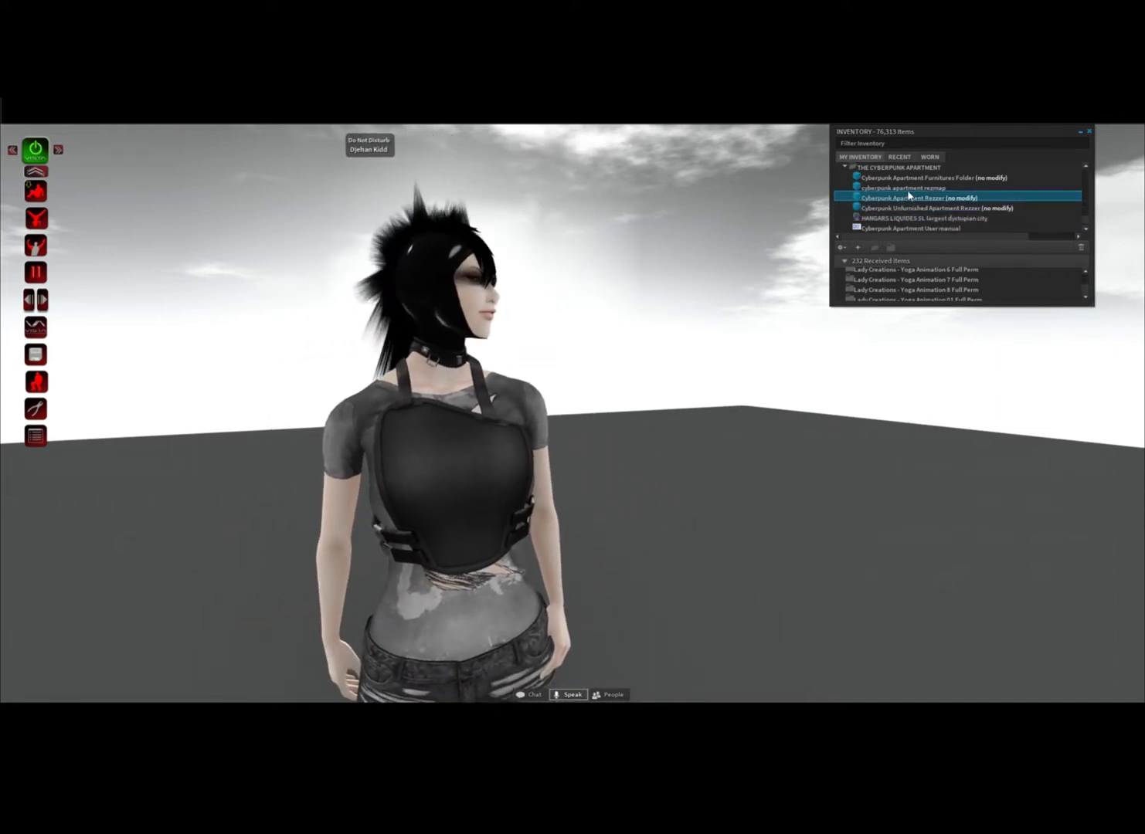
{"action": "left_click", "coordinate": [908, 189]}
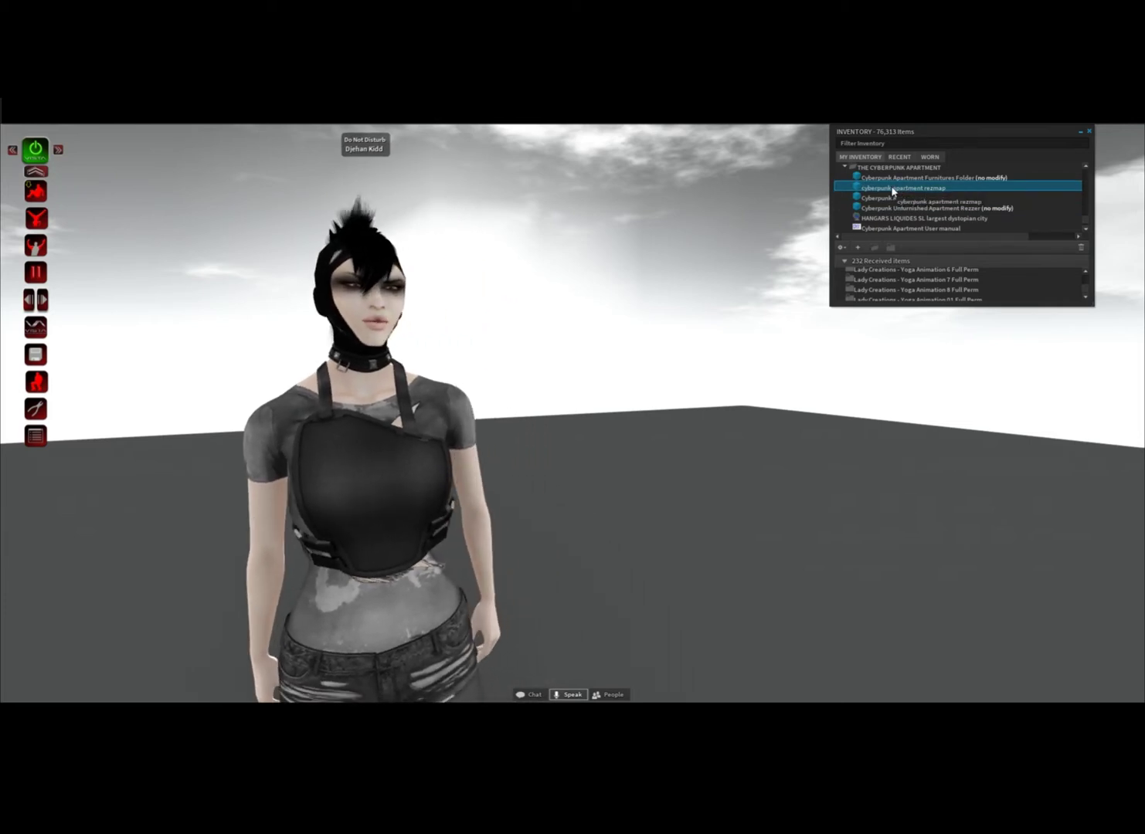
Rez the cyberpunk apartment rezmap on the platform, raise it in edit mode and examine its marked footprint from above
{"action": "left_click_drag", "start_coordinate": [892, 190], "coordinate": [689, 656]}
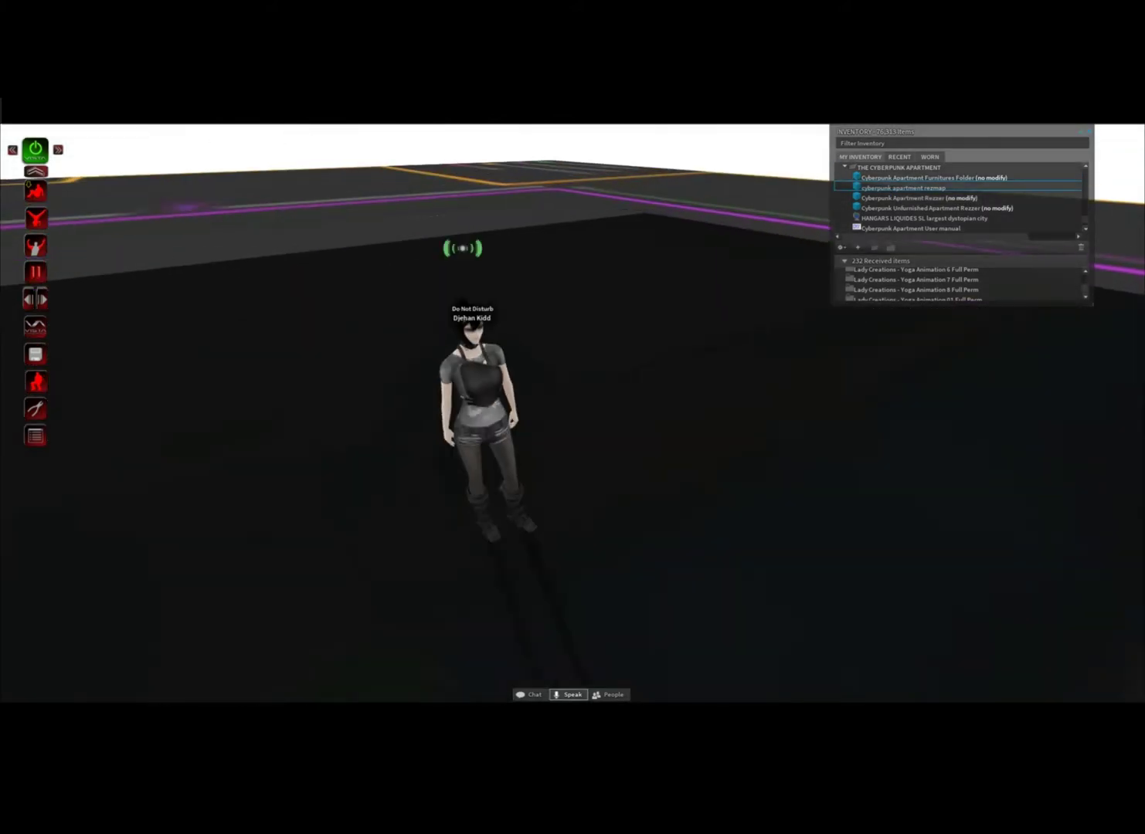
{"action": "right_click", "coordinate": [572, 411]}
{"action": "left_click", "coordinate": [585, 429]}
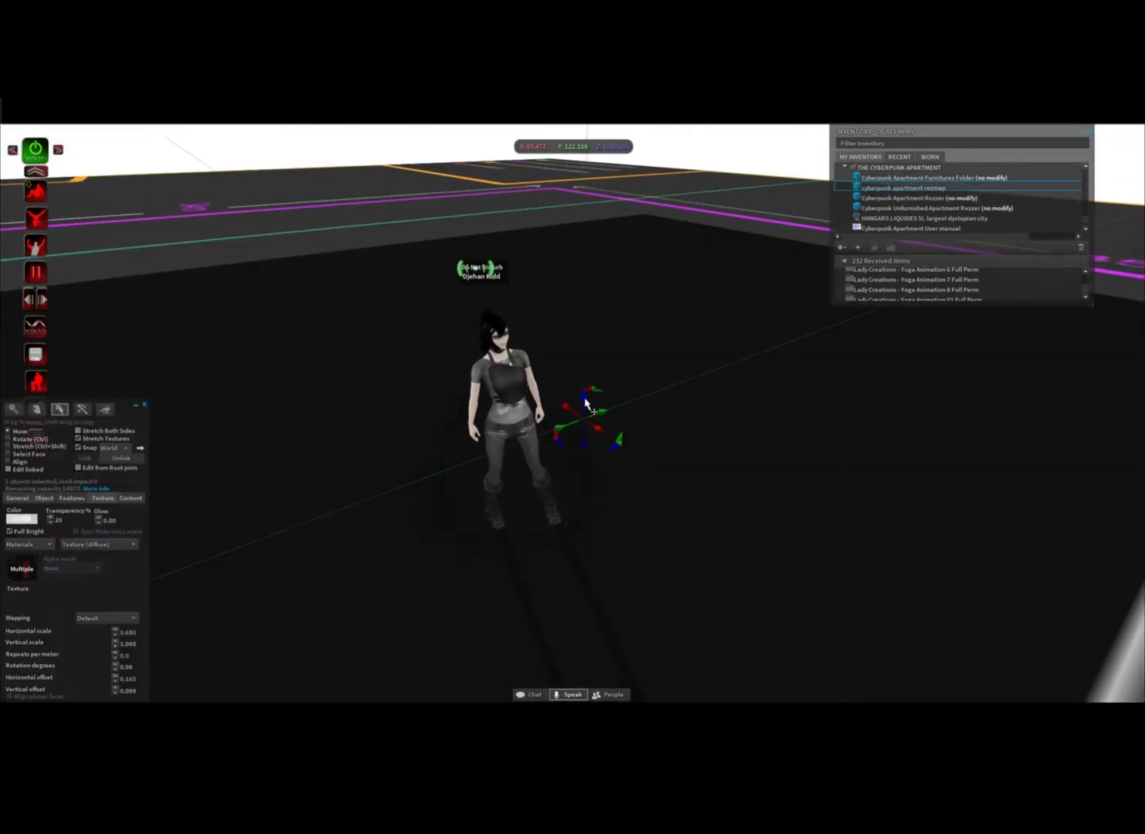
{"action": "left_click_drag", "start_coordinate": [581, 395], "coordinate": [581, 157]}
{"action": "left_click_drag", "start_coordinate": [532, 287], "coordinate": [532, 464]}
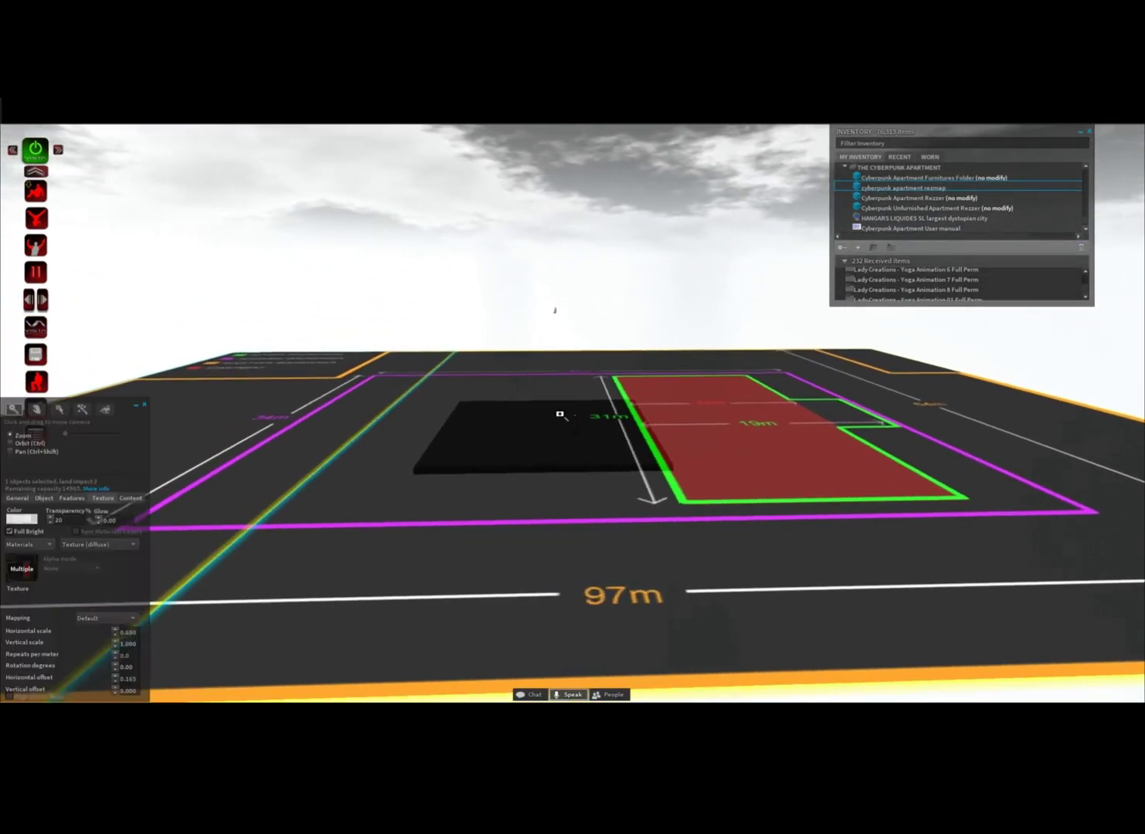
{"action": "left_click_drag", "start_coordinate": [572, 414], "coordinate": [573, 510]}
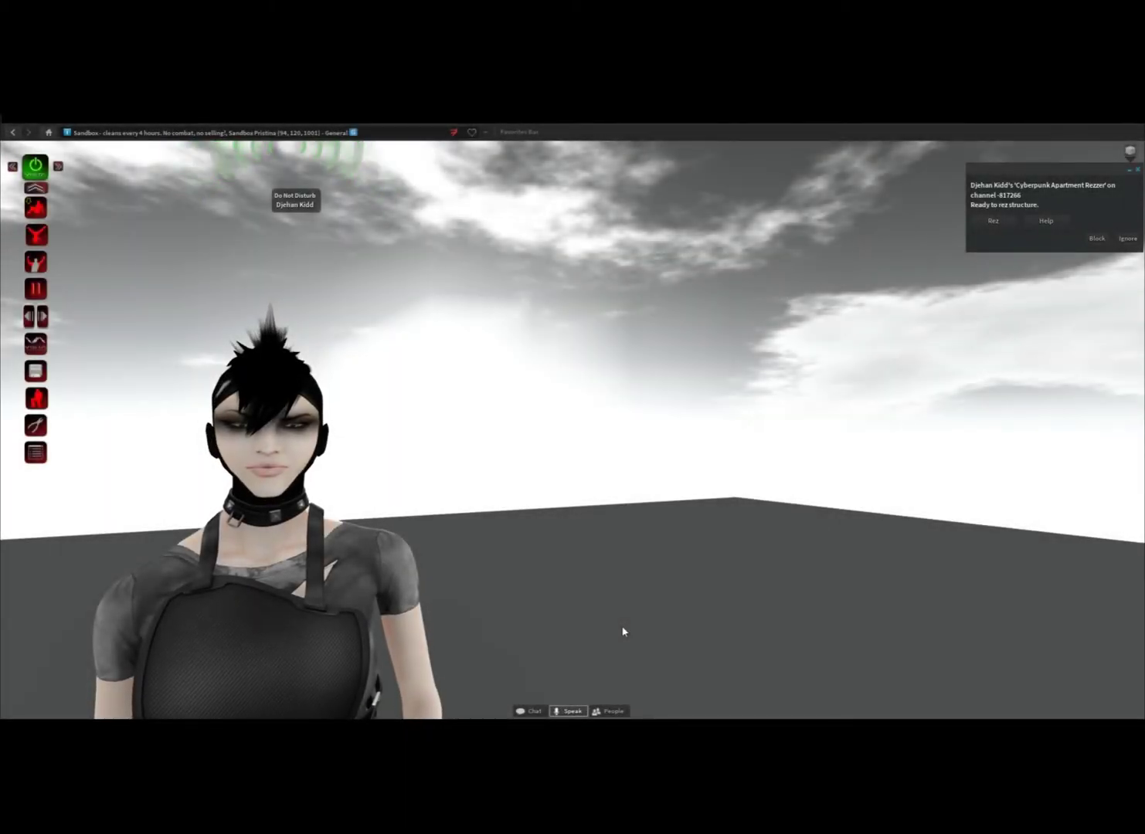
Locate the Cyberpunk Apartment Rezzer in the inventory's THE CYBERPUNK APARTMENT folder and close the inventory
{"action": "key", "text": "ctrl+i"}
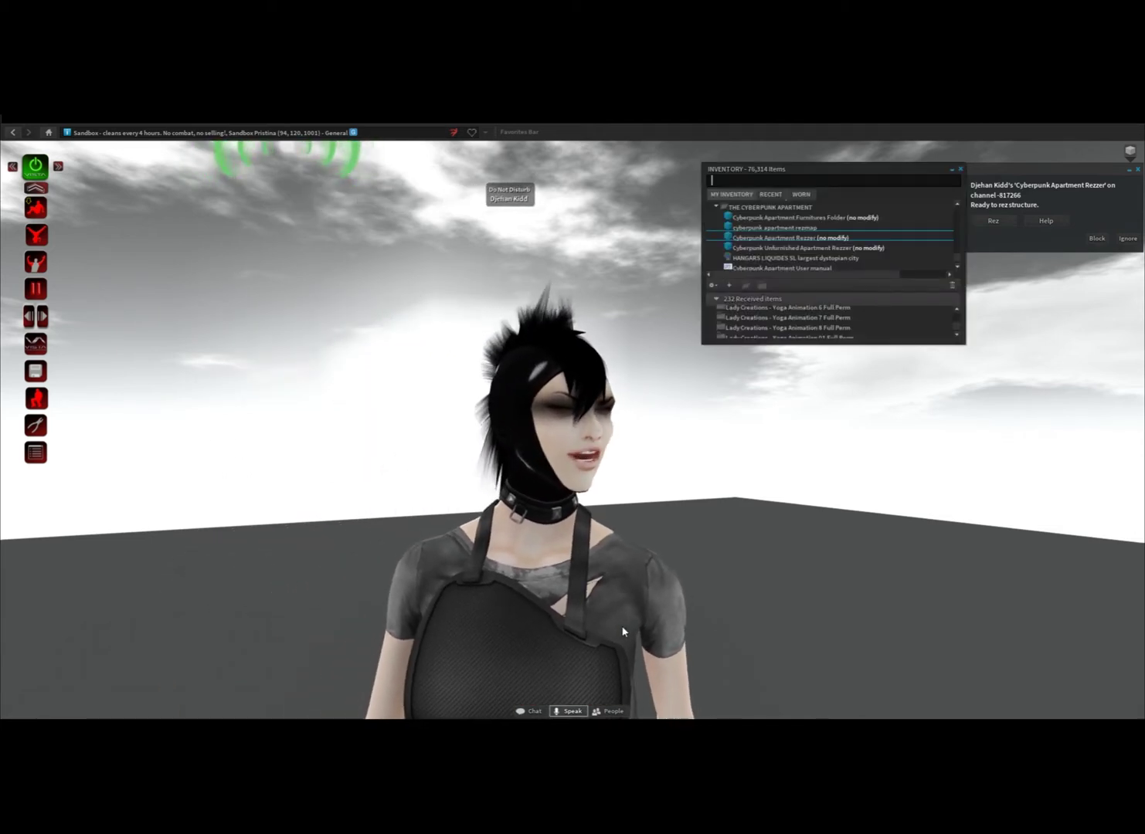
{"action": "left_click", "coordinate": [775, 239]}
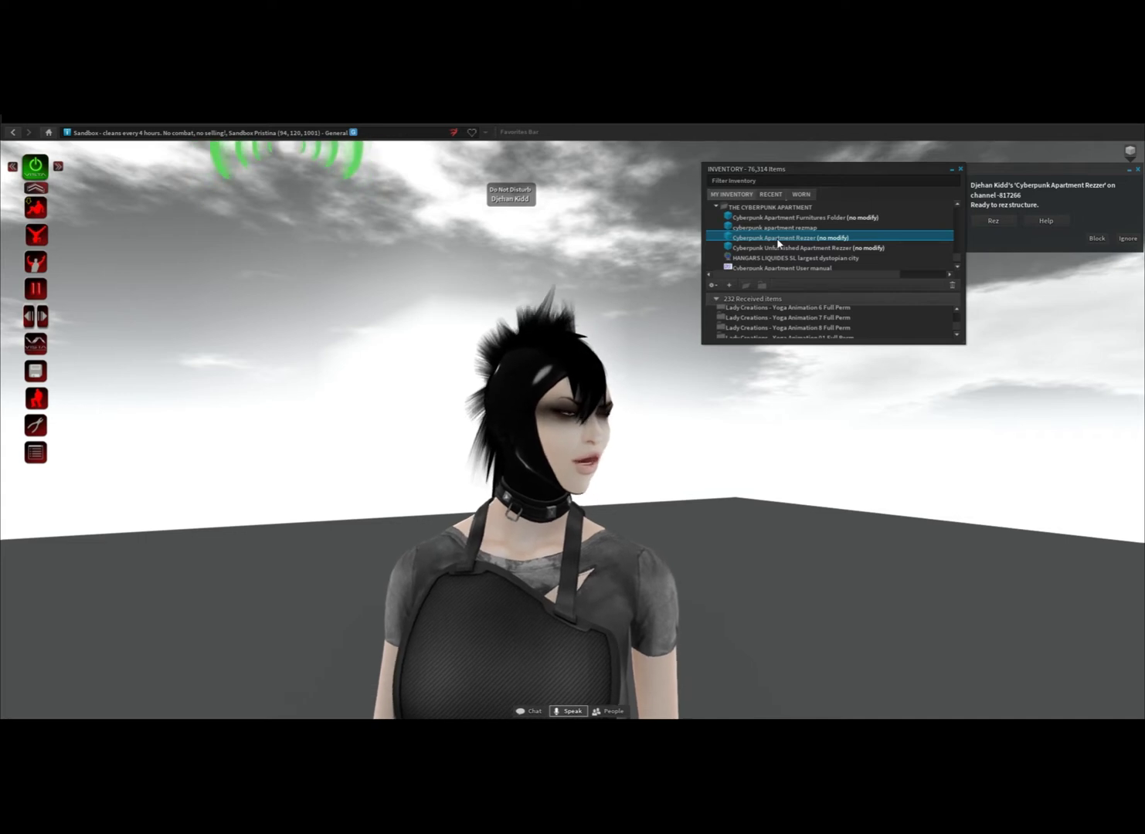
{"action": "key", "text": "ctrl+i"}
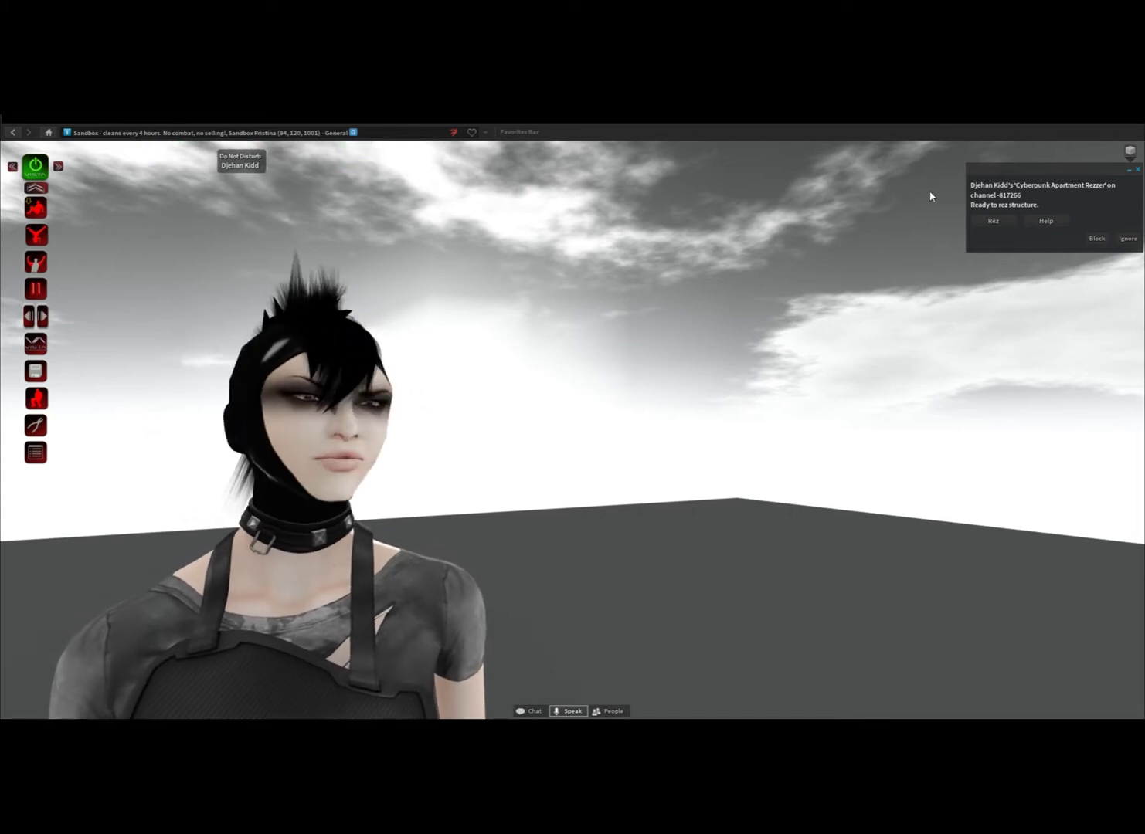
Rez the apartment structure from the Cyberpunk Apartment Rezzer
{"action": "scroll", "coordinate": [930, 196], "scroll_direction": "down", "scroll_amount": 5}
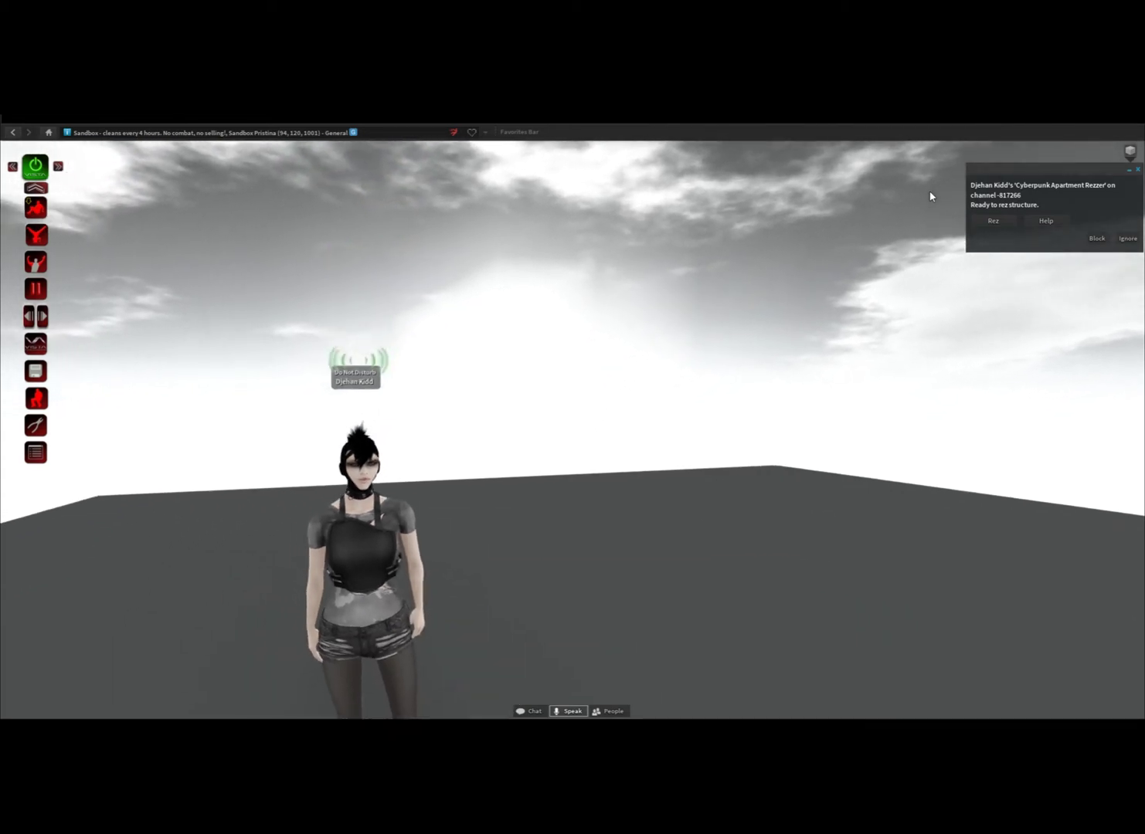
{"action": "scroll", "coordinate": [930, 196], "scroll_direction": "down", "scroll_amount": 10}
{"action": "scroll", "coordinate": [930, 196], "scroll_direction": "down", "scroll_amount": 6}
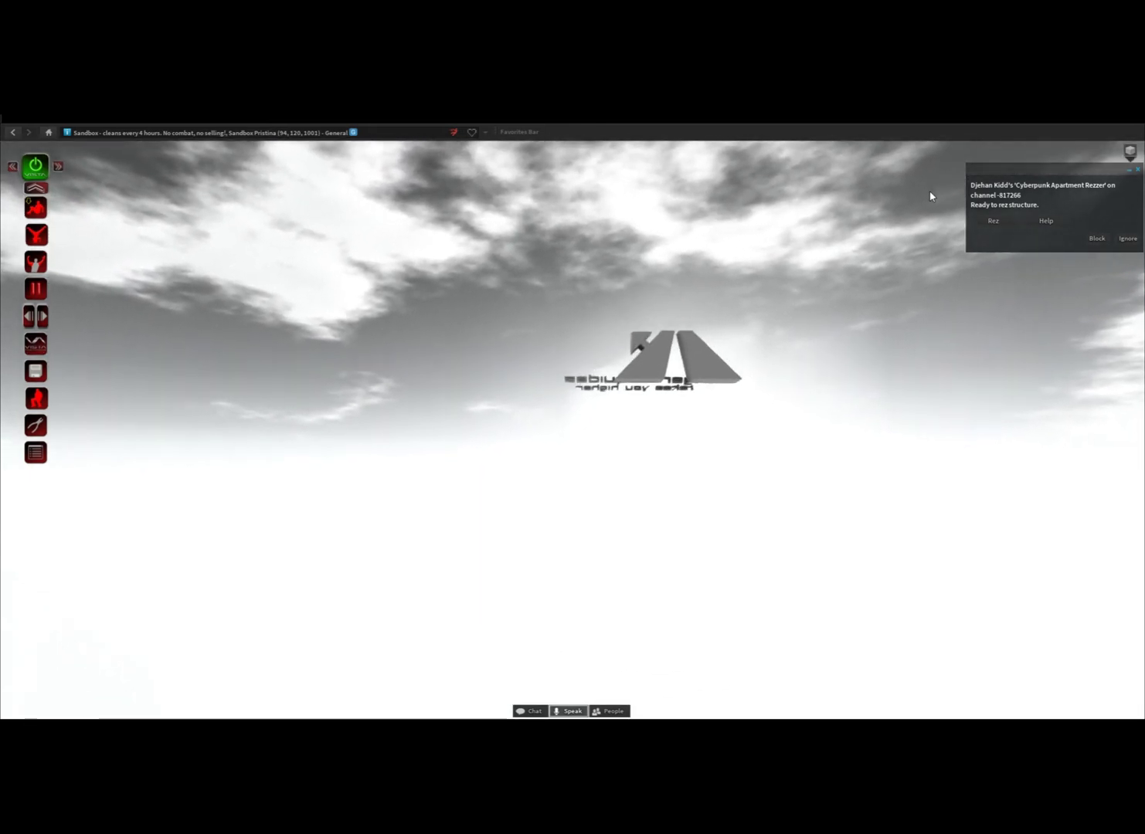
{"action": "scroll", "coordinate": [930, 197], "scroll_direction": "down", "scroll_amount": 4}
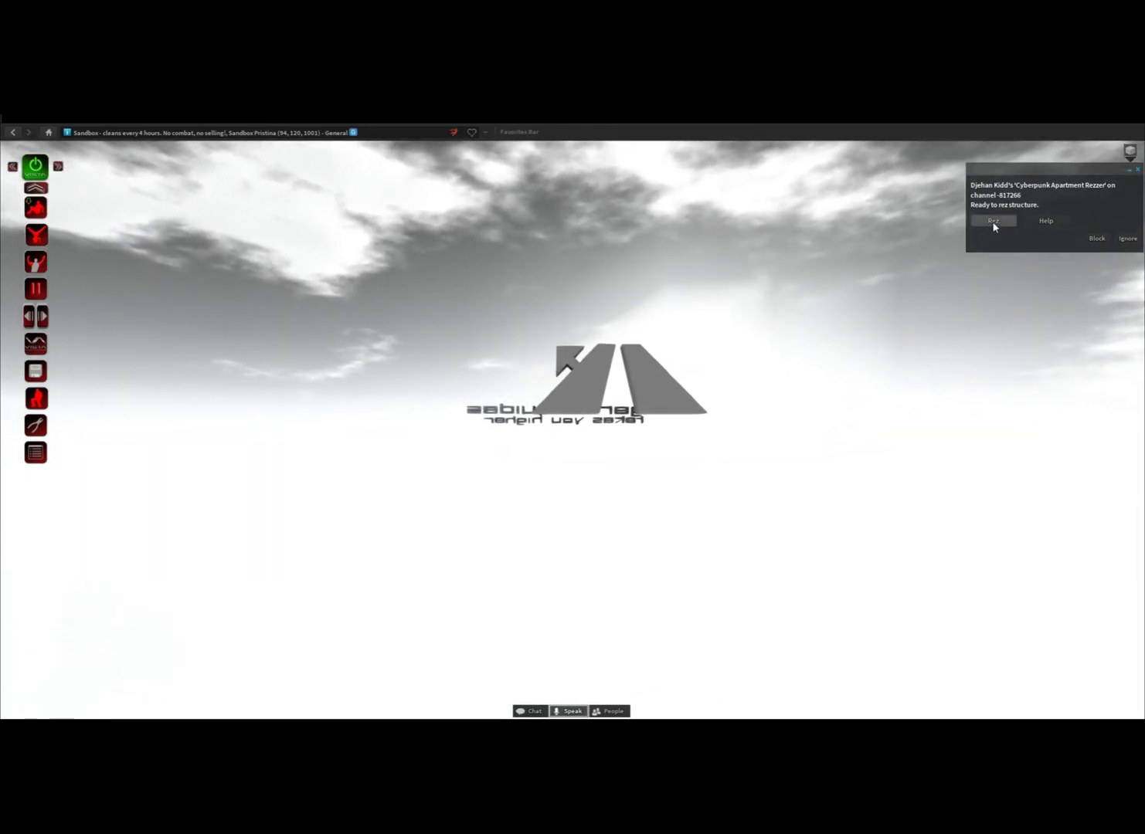
{"action": "left_click", "coordinate": [993, 221]}
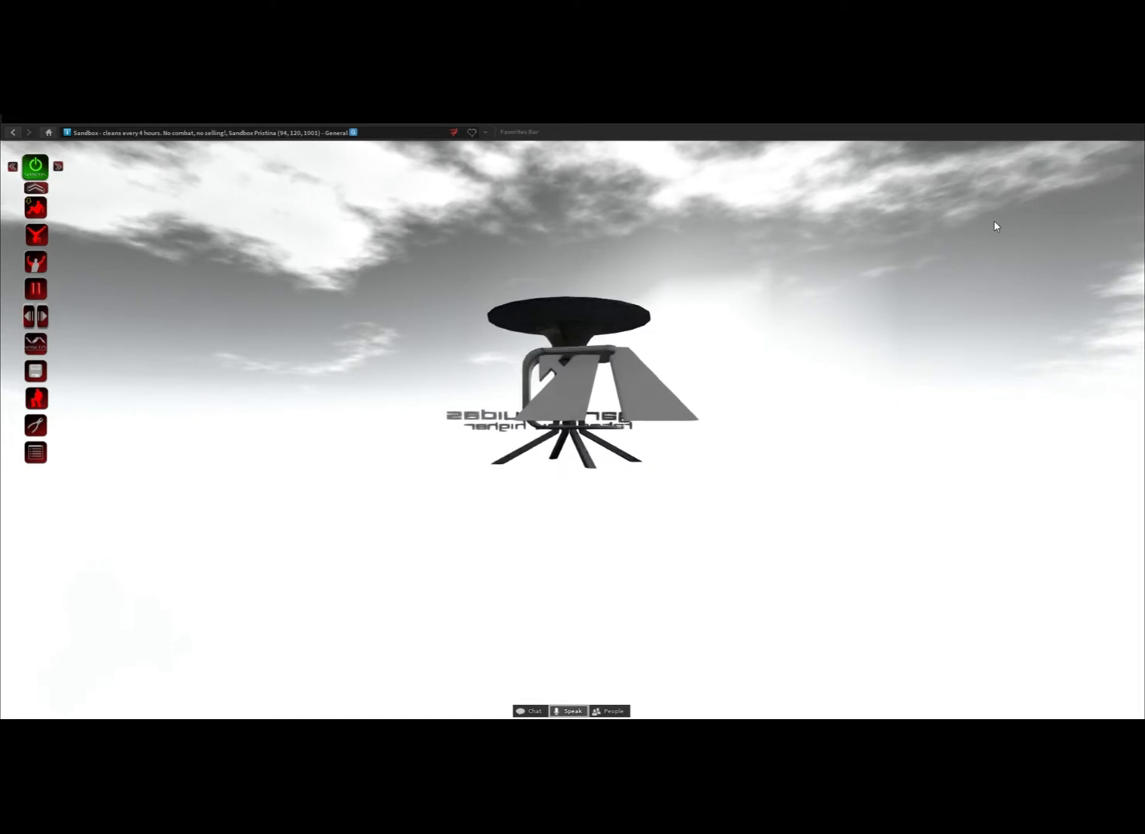
{"action": "key", "text": "Escape"}
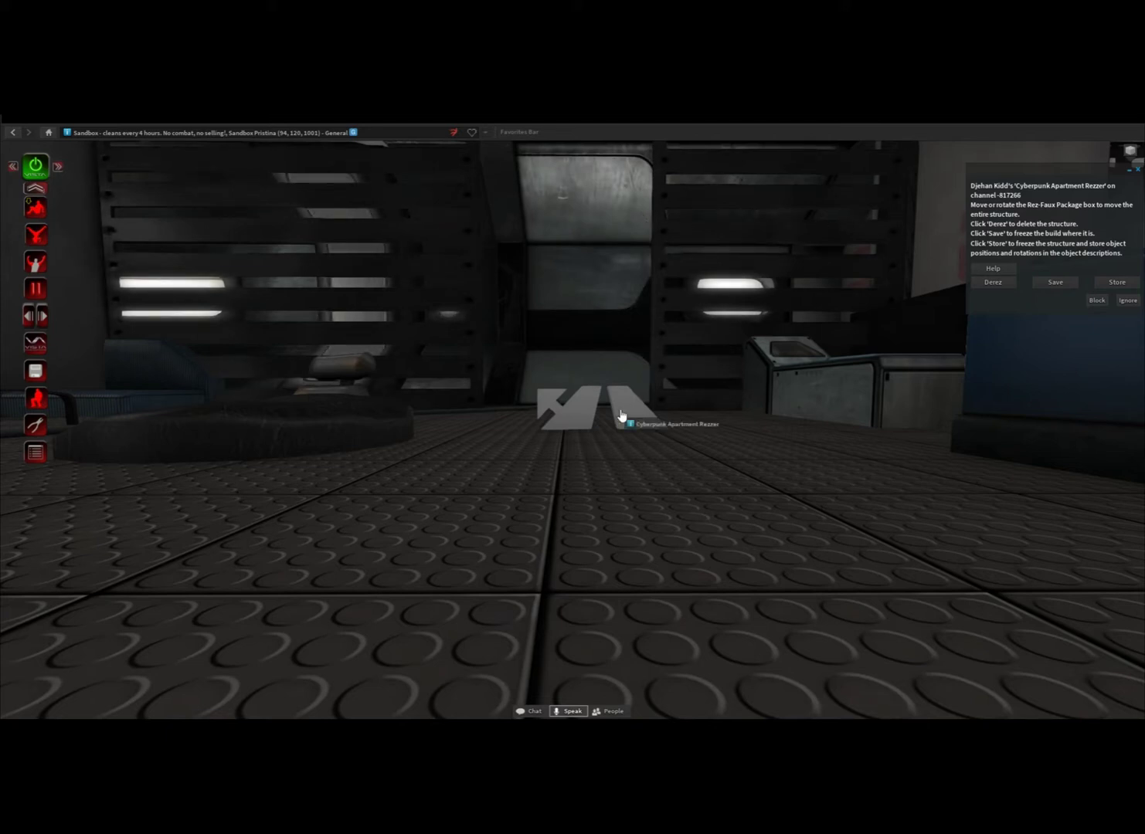
Derez the apartment structure and rez it again from the same rezzer
{"action": "left_click", "coordinate": [995, 283]}
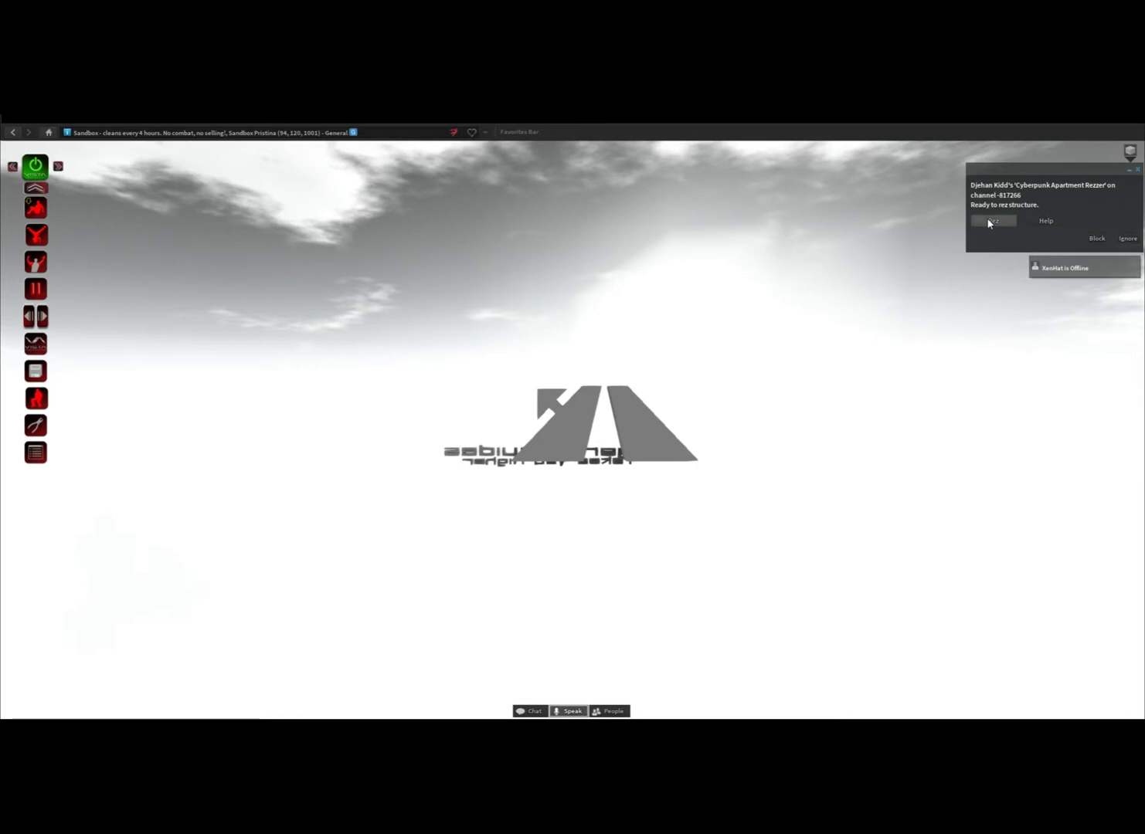
{"action": "left_click", "coordinate": [993, 221]}
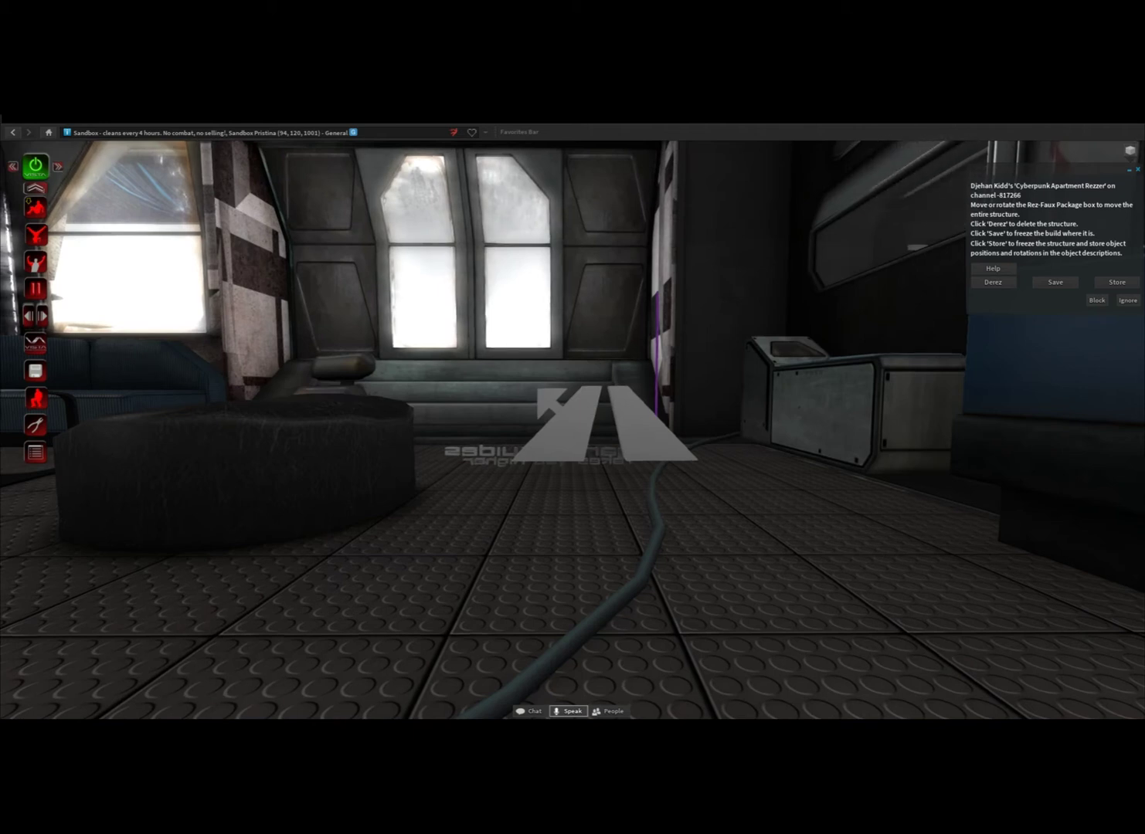
Look around the rezzed apartment's interior, examining the lounge, raised kitchen area, windows and ceiling
{"action": "key", "text": "Left"}
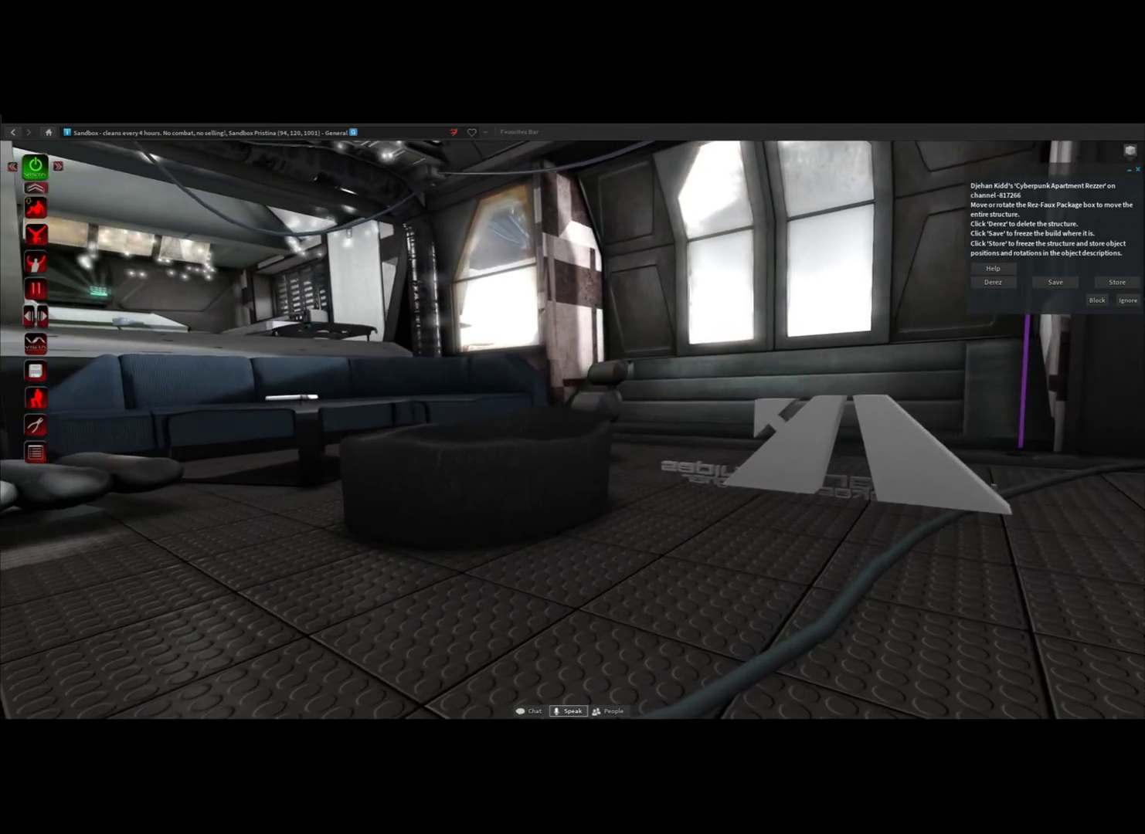
{"action": "key", "text": "Left"}
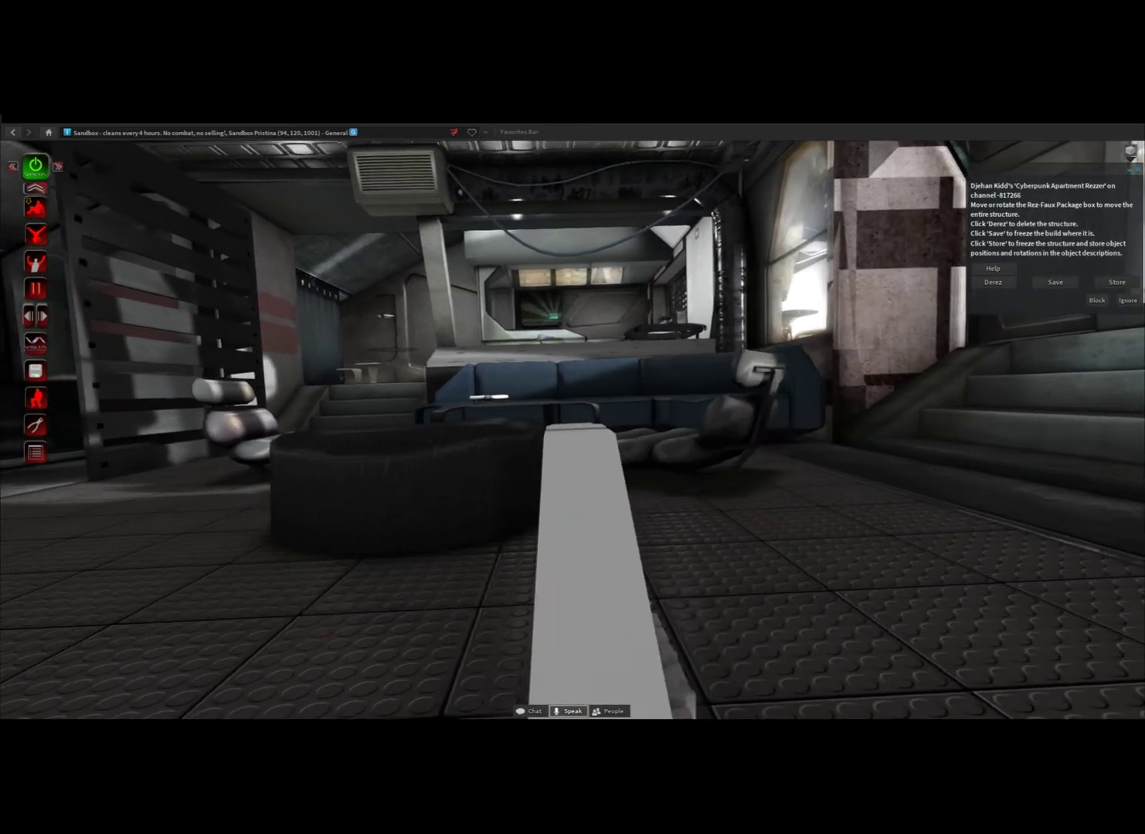
{"action": "key", "text": "Up"}
{"action": "key", "text": "Left"}
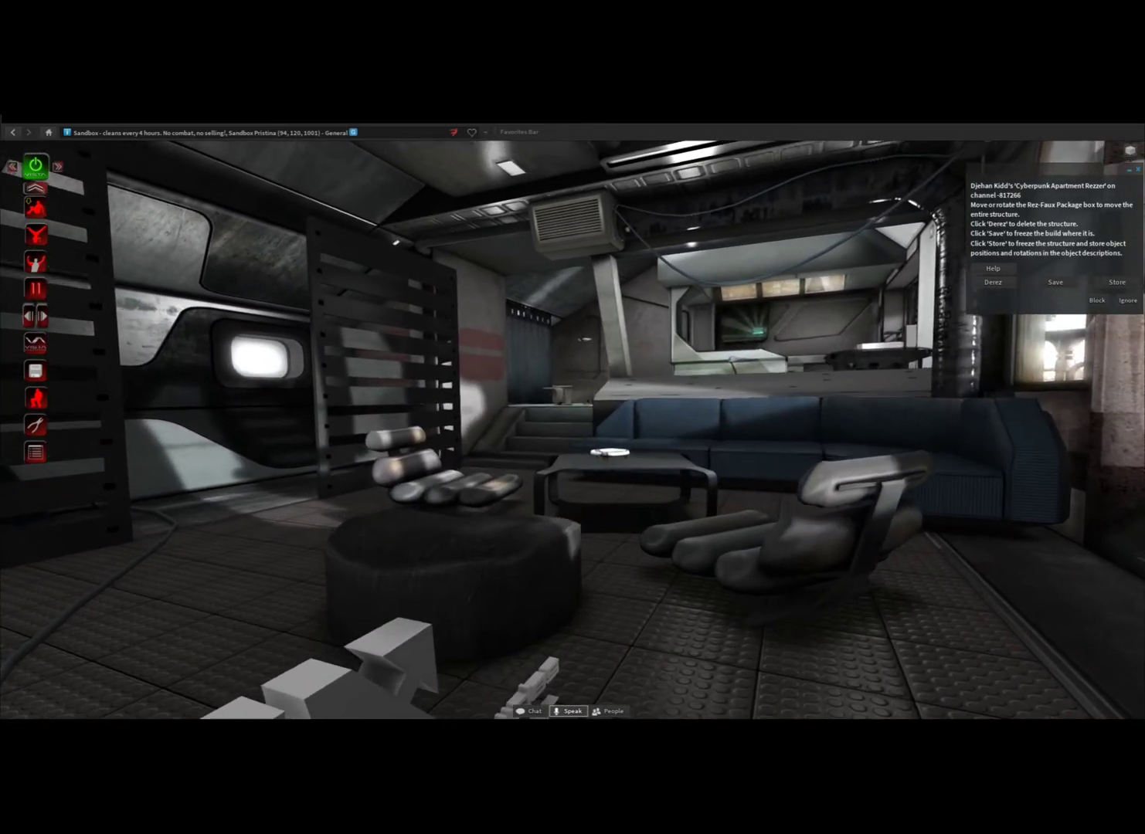
{"action": "key", "text": "Up"}
{"action": "key", "text": "Right"}
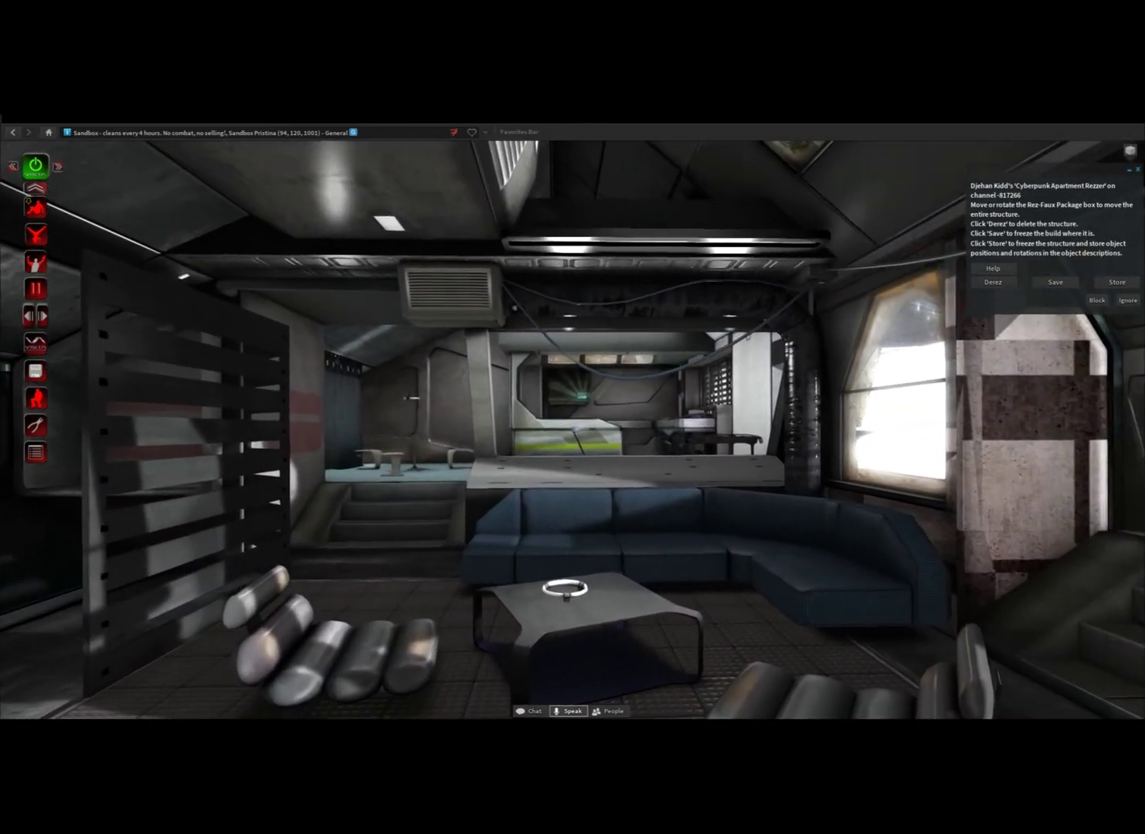
{"action": "key", "text": "Right"}
{"action": "key", "text": "Left"}
{"action": "key", "text": "Down"}
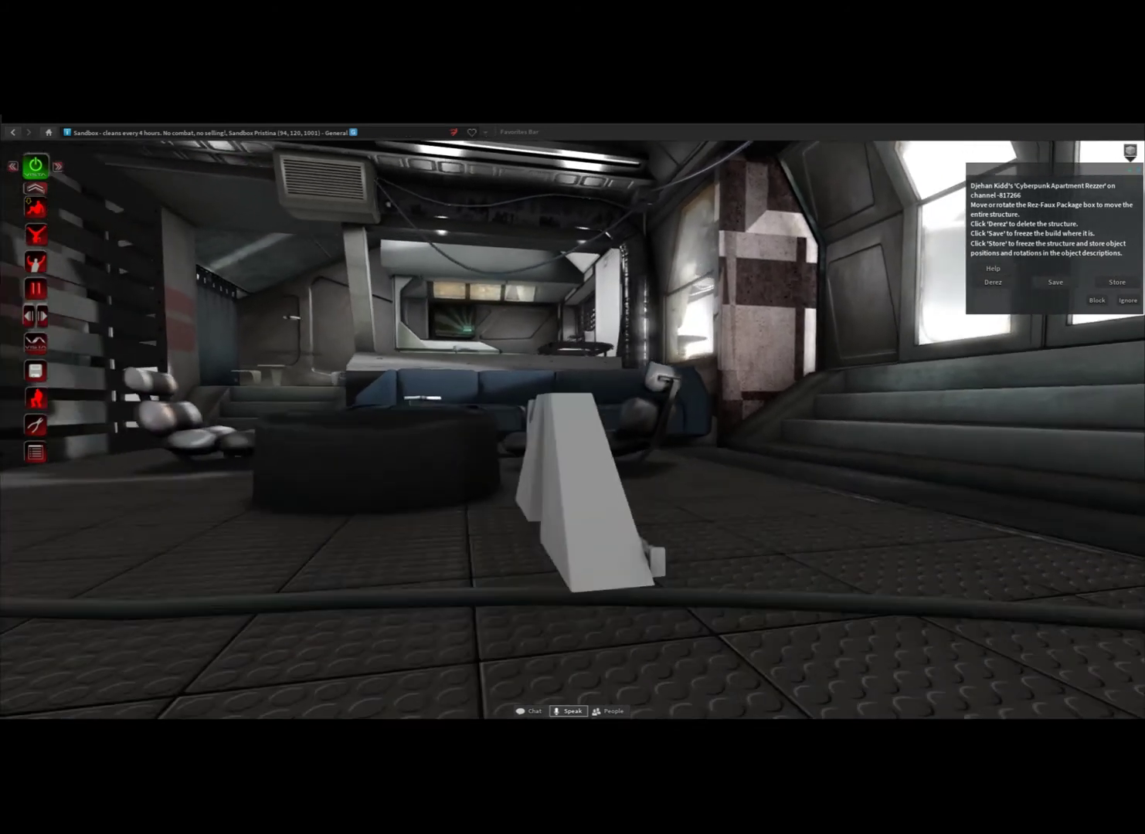
{"action": "key", "text": "ctrl+alt+Down"}
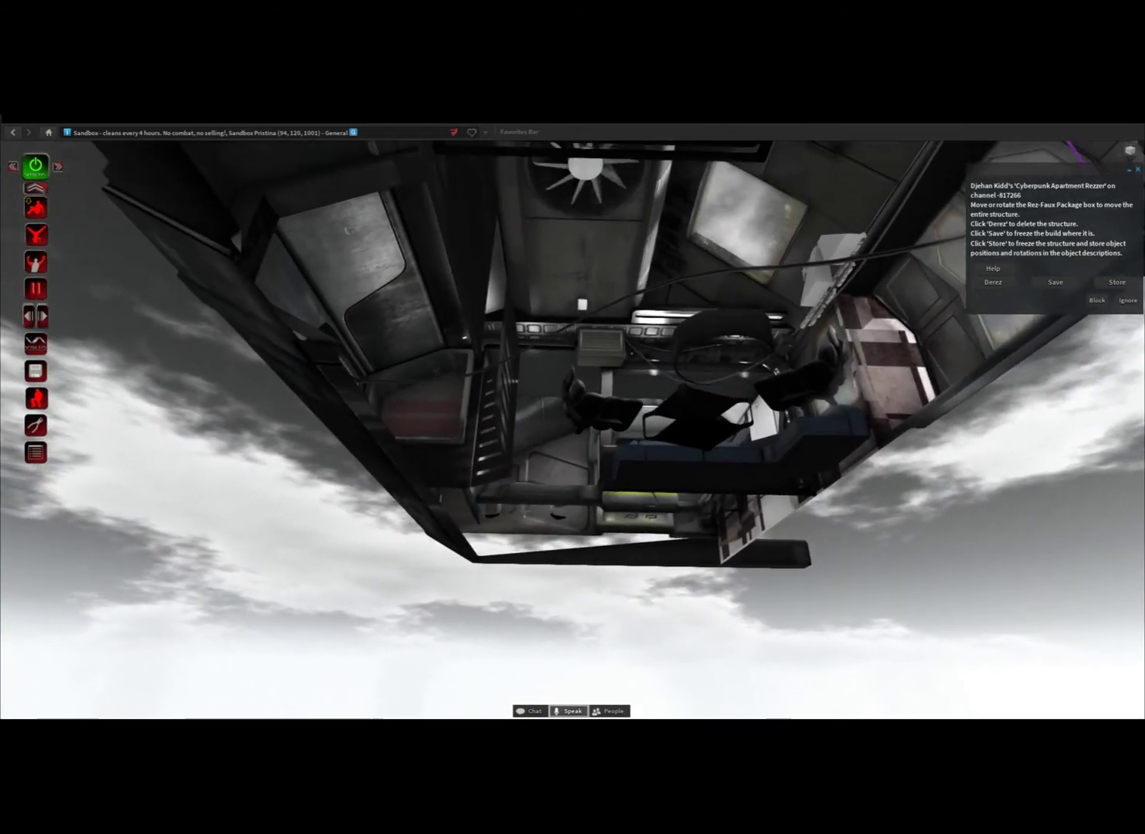
{"action": "key", "text": "ctrl+alt+Up"}
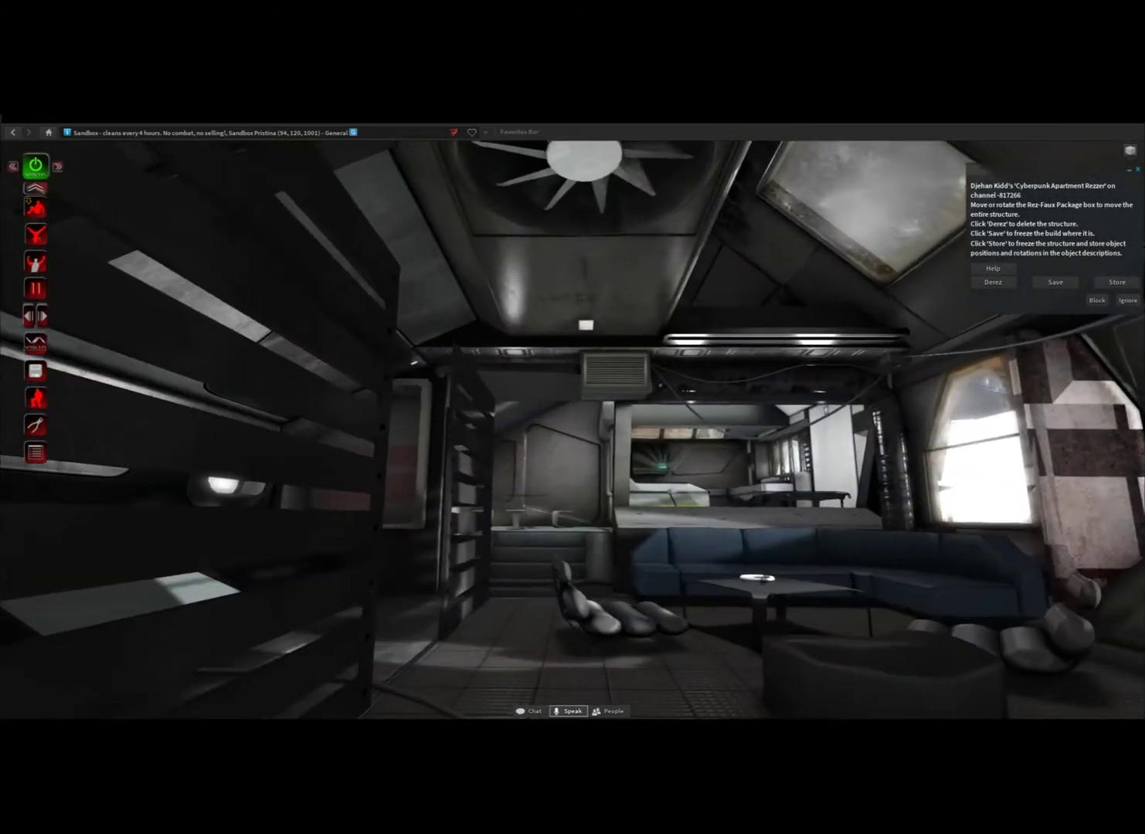
{"action": "key", "text": "alt+Up"}
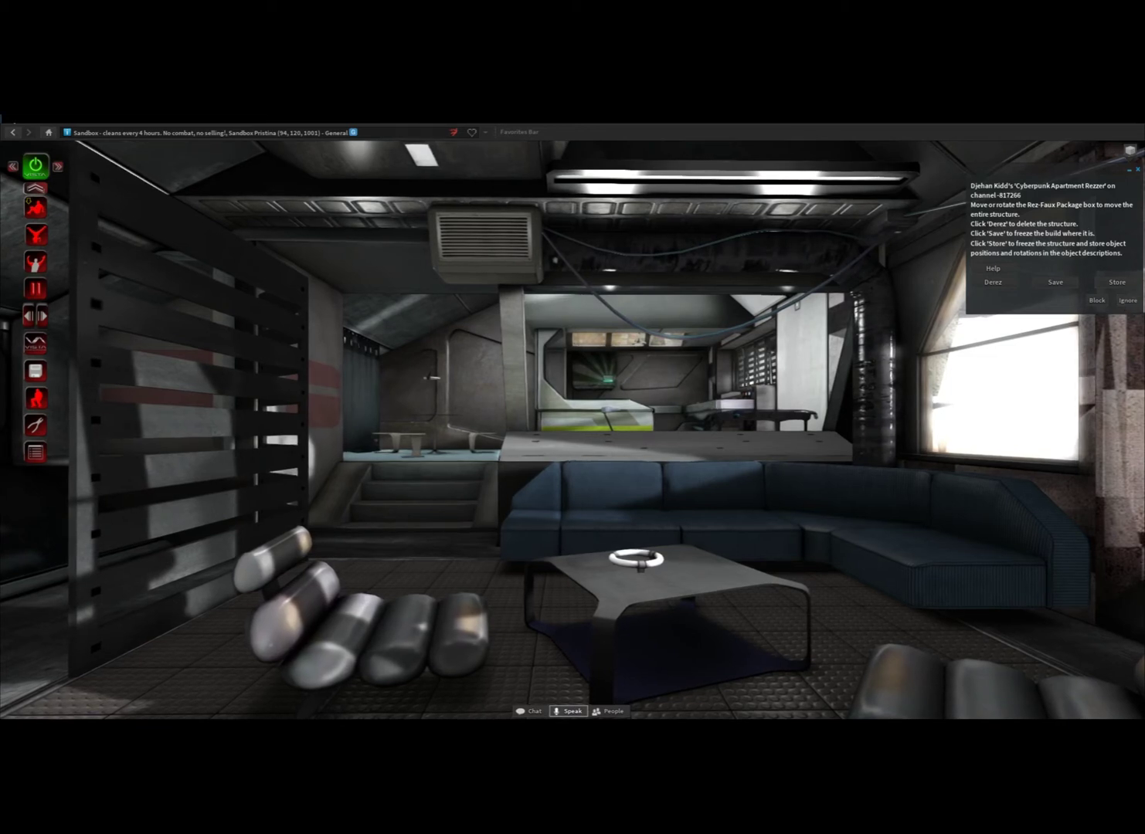
Set the fixed sky in the environment settings to the wastelands event horizon preset
{"action": "left_click", "coordinate": [14, 126]}
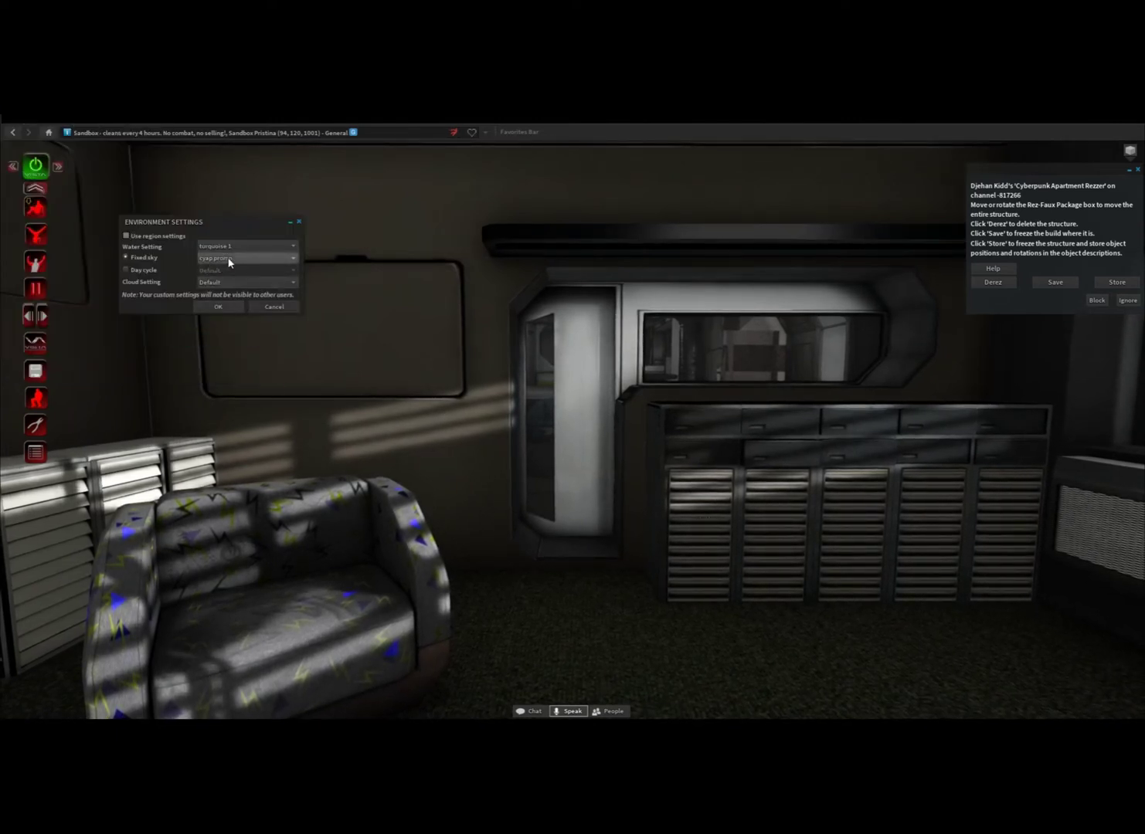
{"action": "left_click", "coordinate": [229, 260]}
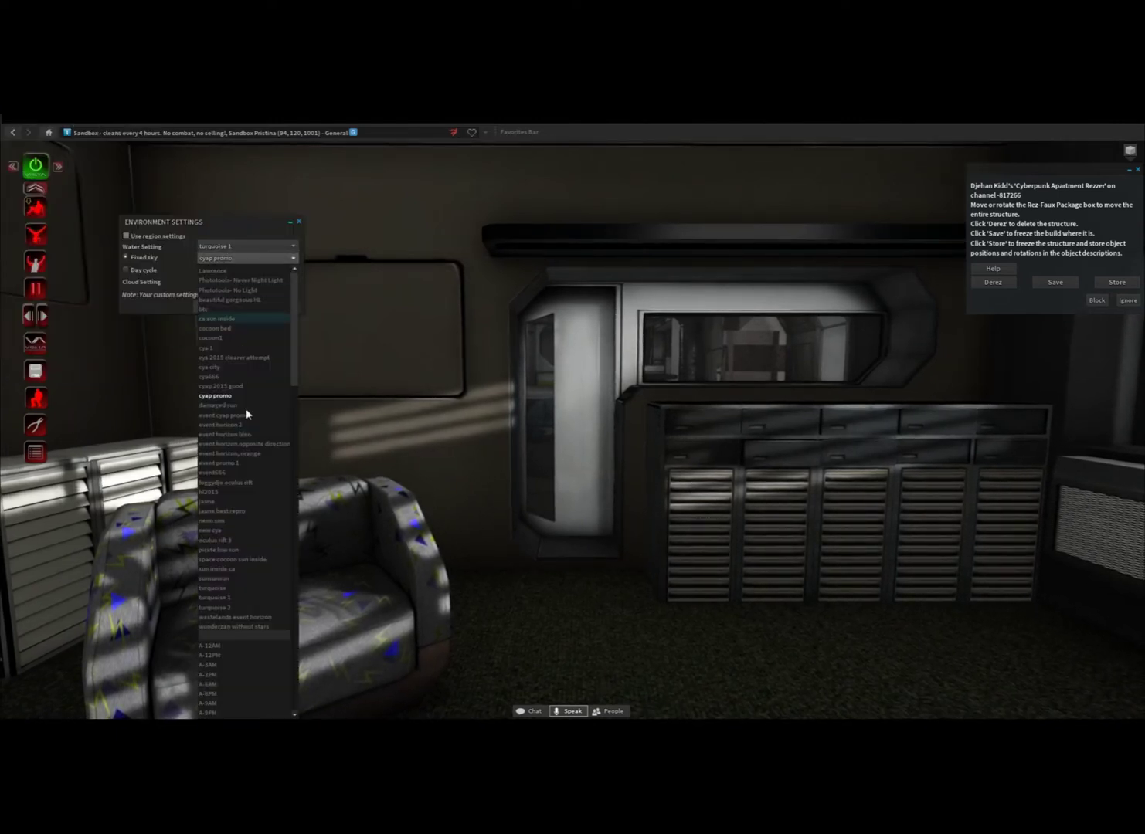
{"action": "left_click", "coordinate": [246, 617]}
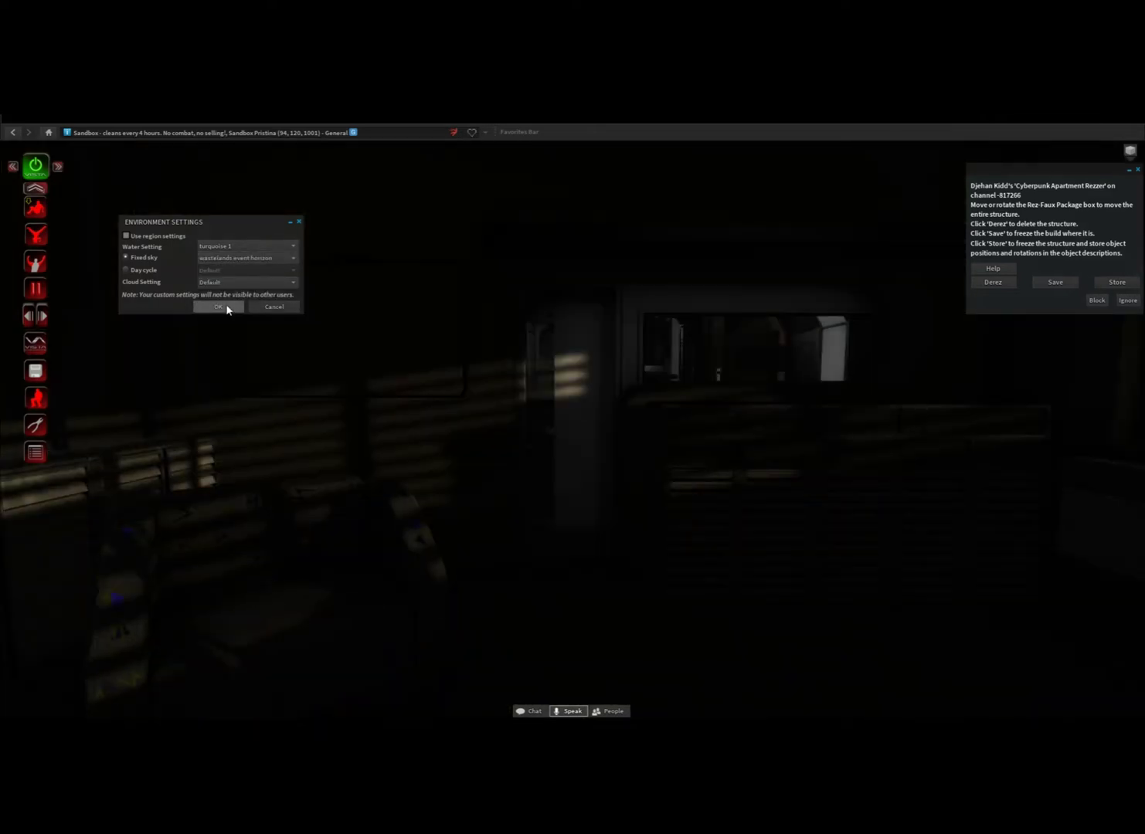
{"action": "key", "text": "Up"}
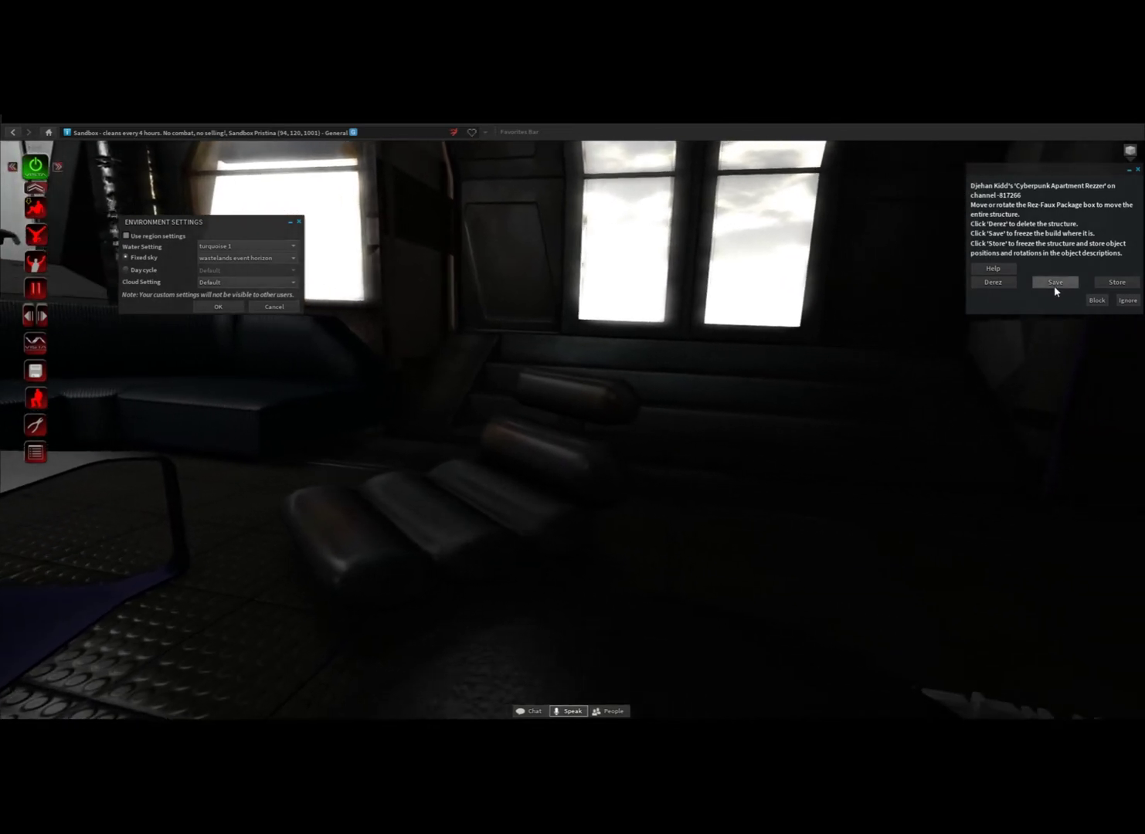
Save the apartment structure to freeze it in place, and delete the rezzer object
{"action": "left_click", "coordinate": [1055, 283]}
{"action": "left_click", "coordinate": [997, 223]}
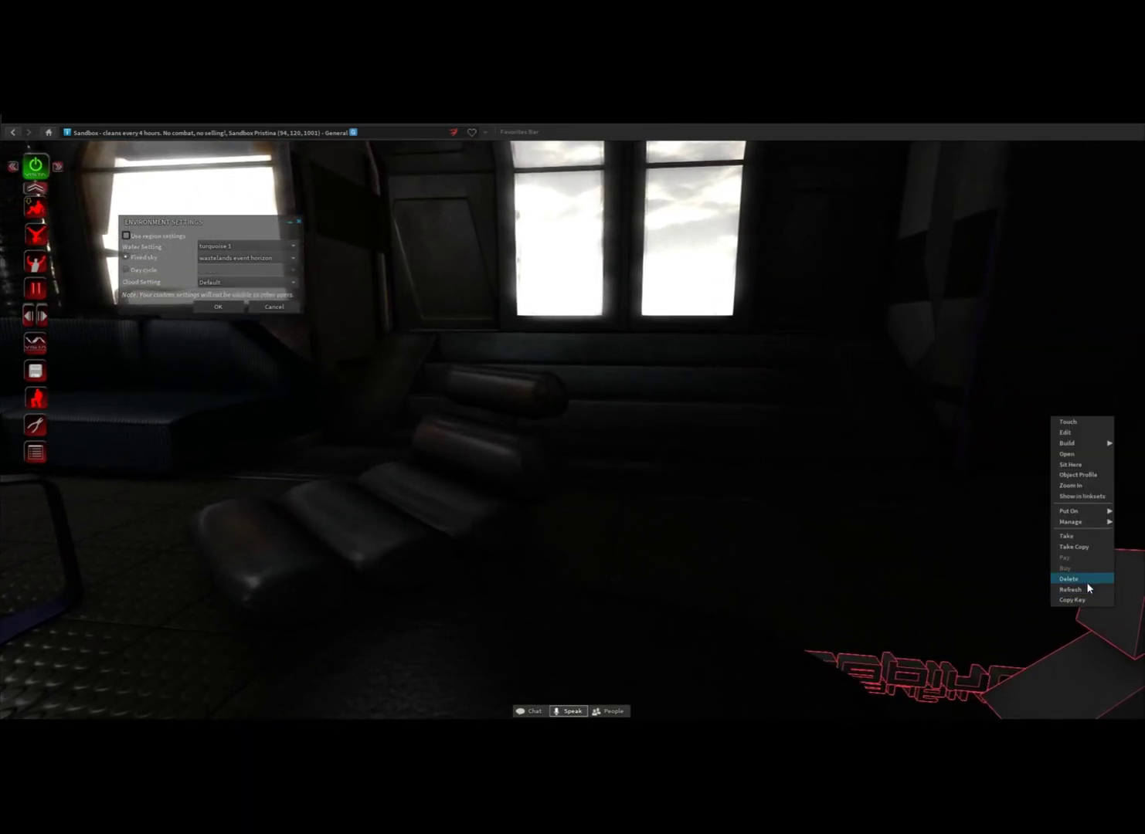
{"action": "left_click", "coordinate": [1086, 583]}
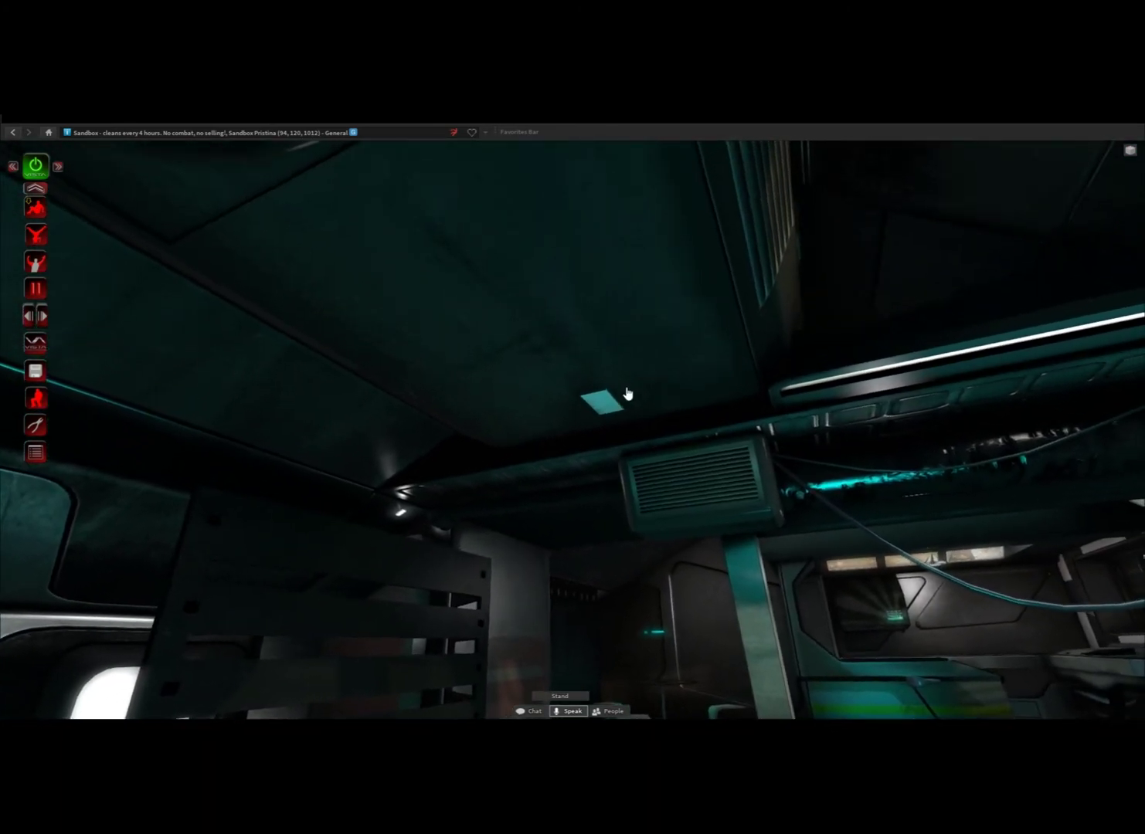
Activate the small square panel on the apartment's ceiling
{"action": "left_click", "coordinate": [602, 415]}
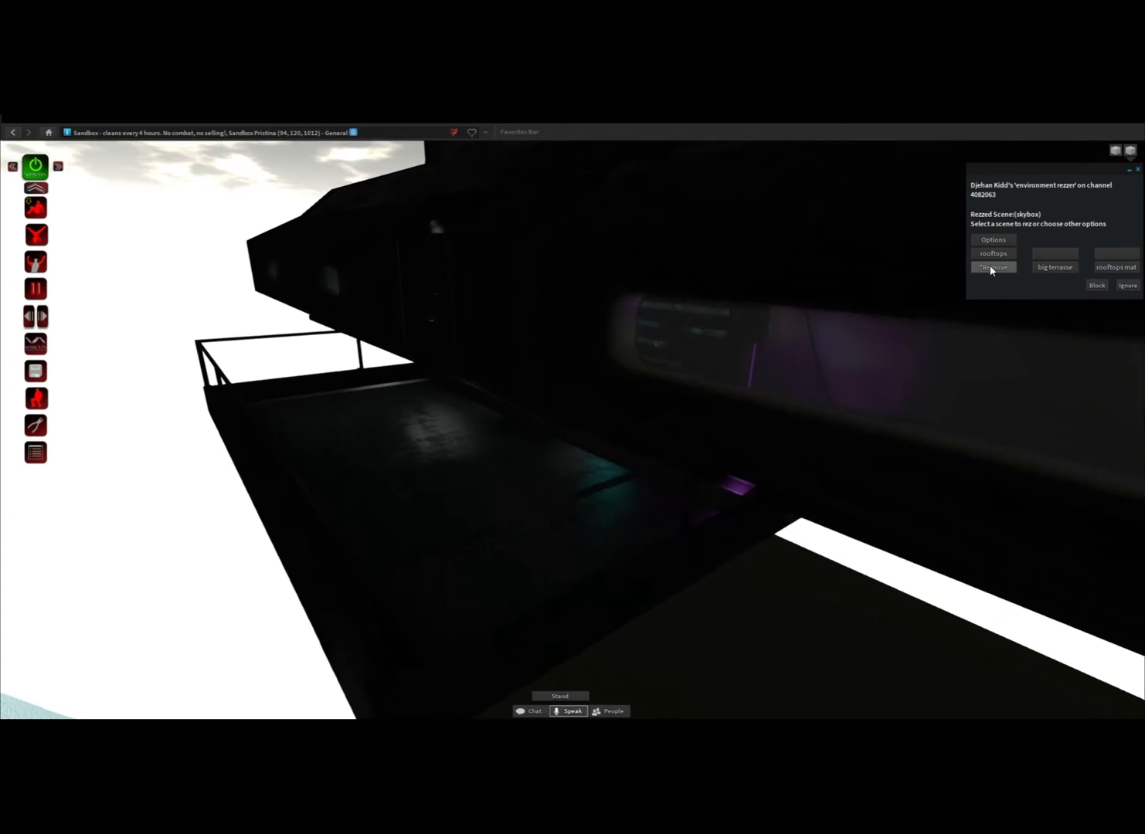
Delete the large flat platform beneath the apartment's terrace, and replace the skybox environment scene with the big terrasse scene
{"action": "right_click", "coordinate": [726, 594]}
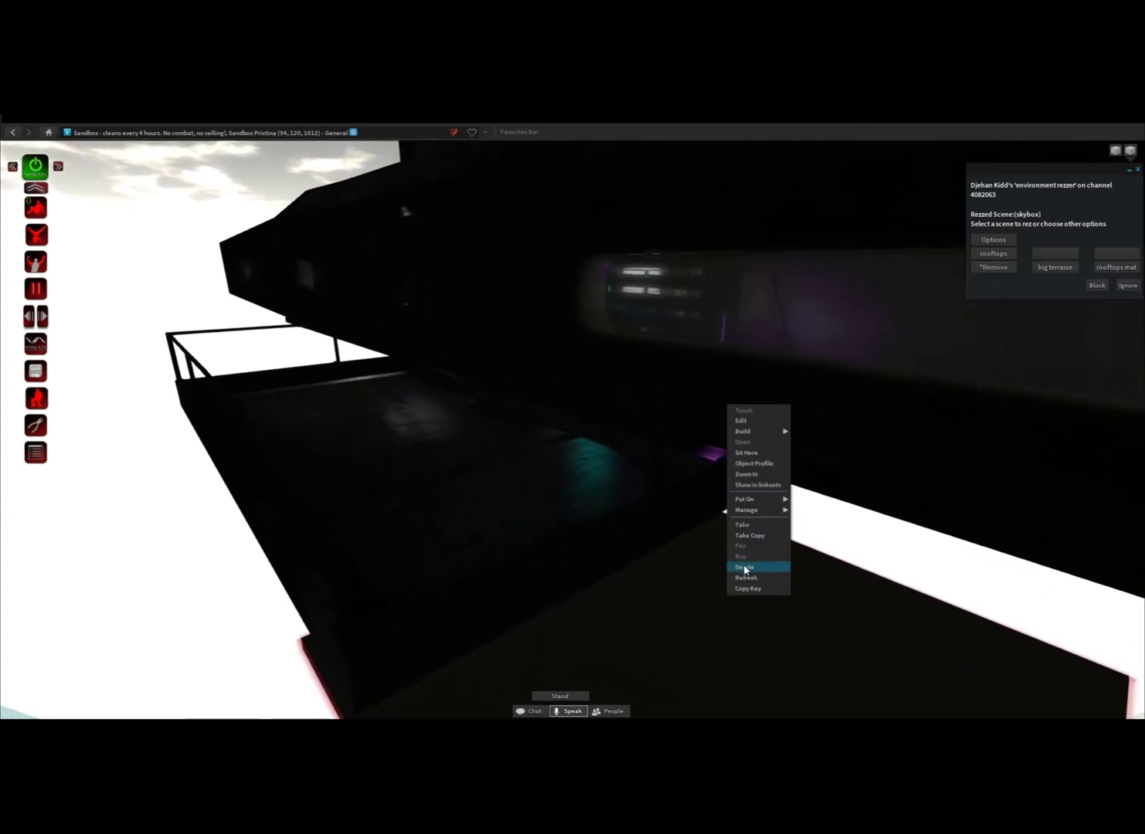
{"action": "left_click", "coordinate": [744, 567]}
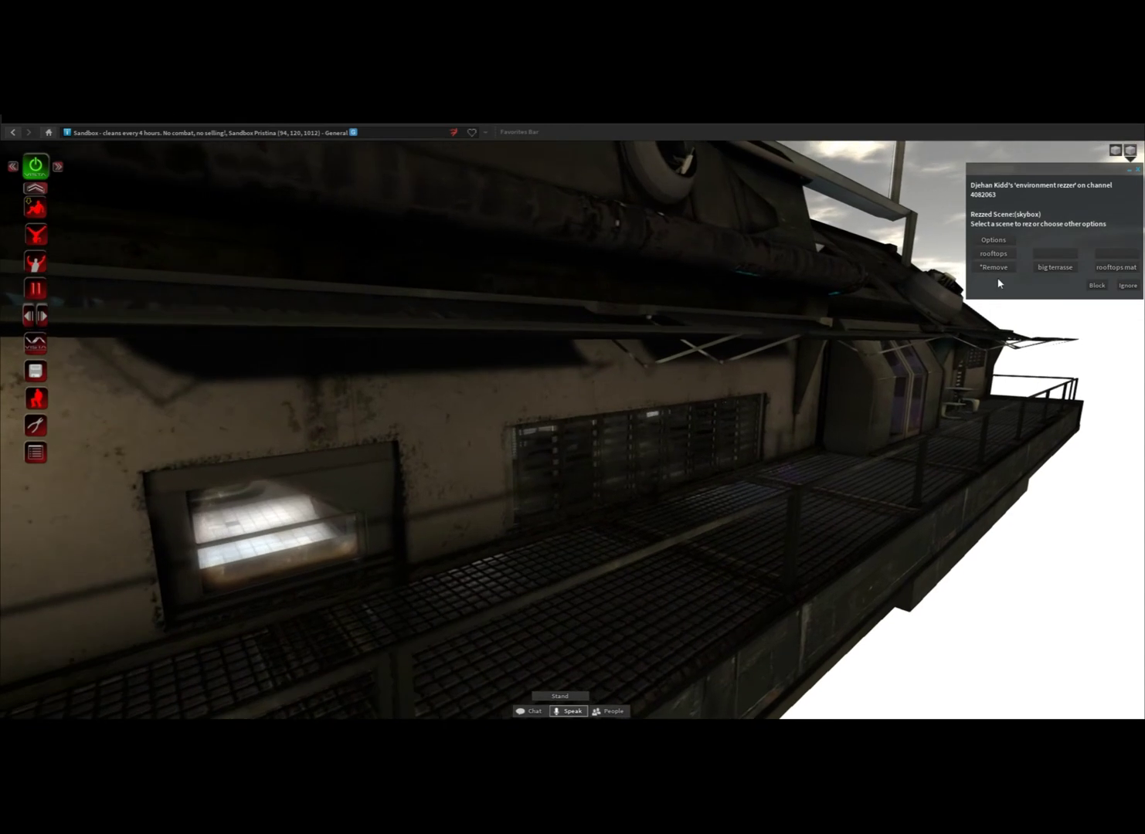
{"action": "left_click", "coordinate": [994, 267]}
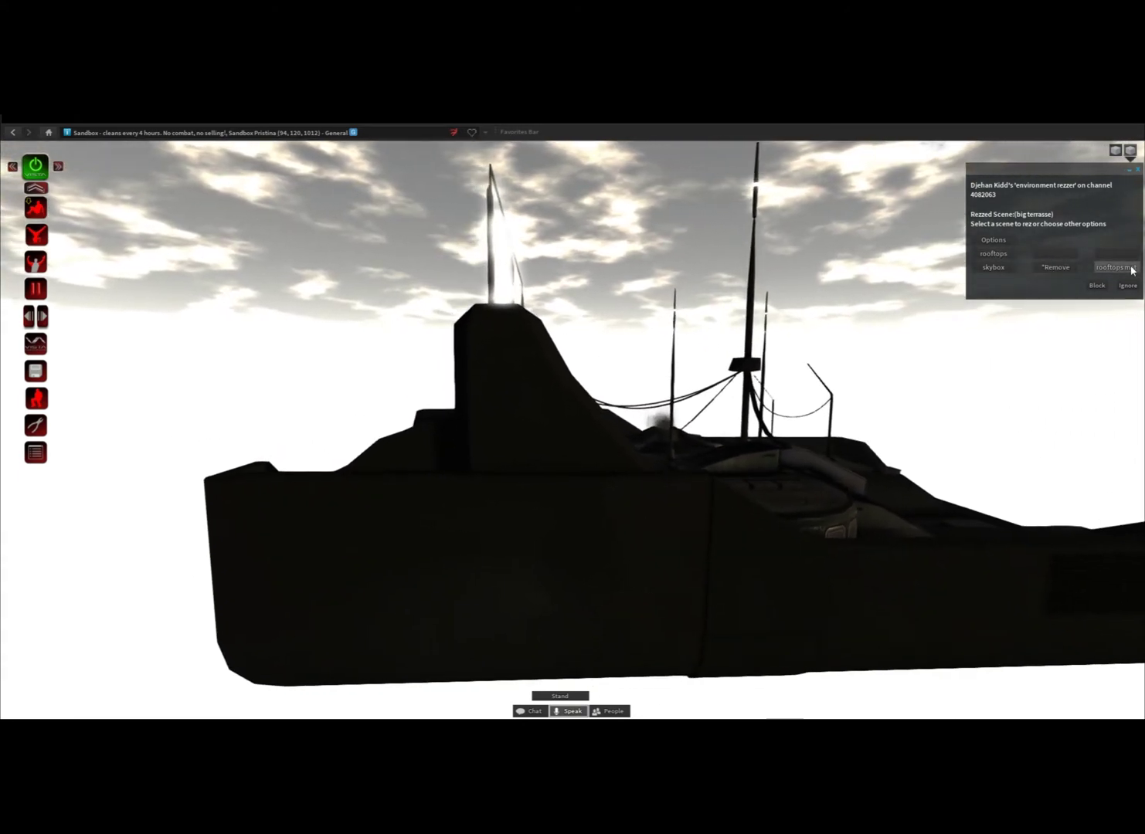
Rez the rooftops environment scene around the apartment, and replace it with the rooftops mat version
{"action": "left_click", "coordinate": [993, 254]}
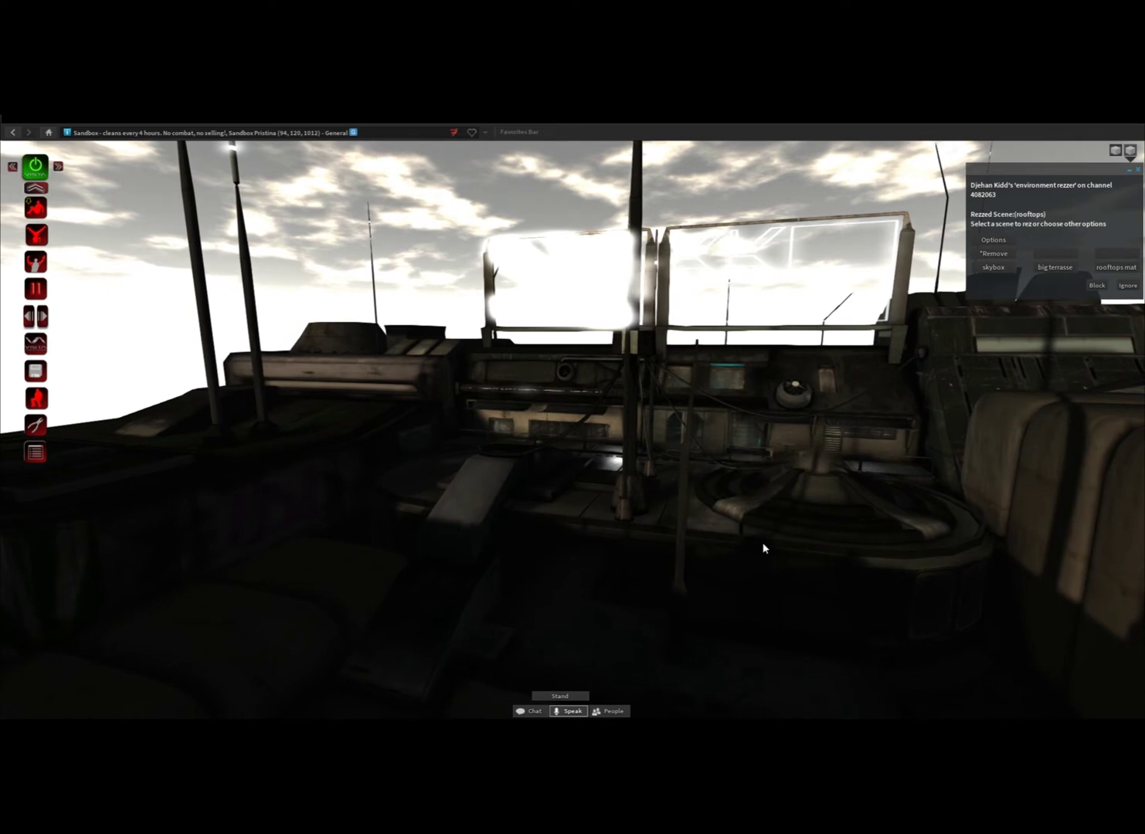
{"action": "key", "text": "Right"}
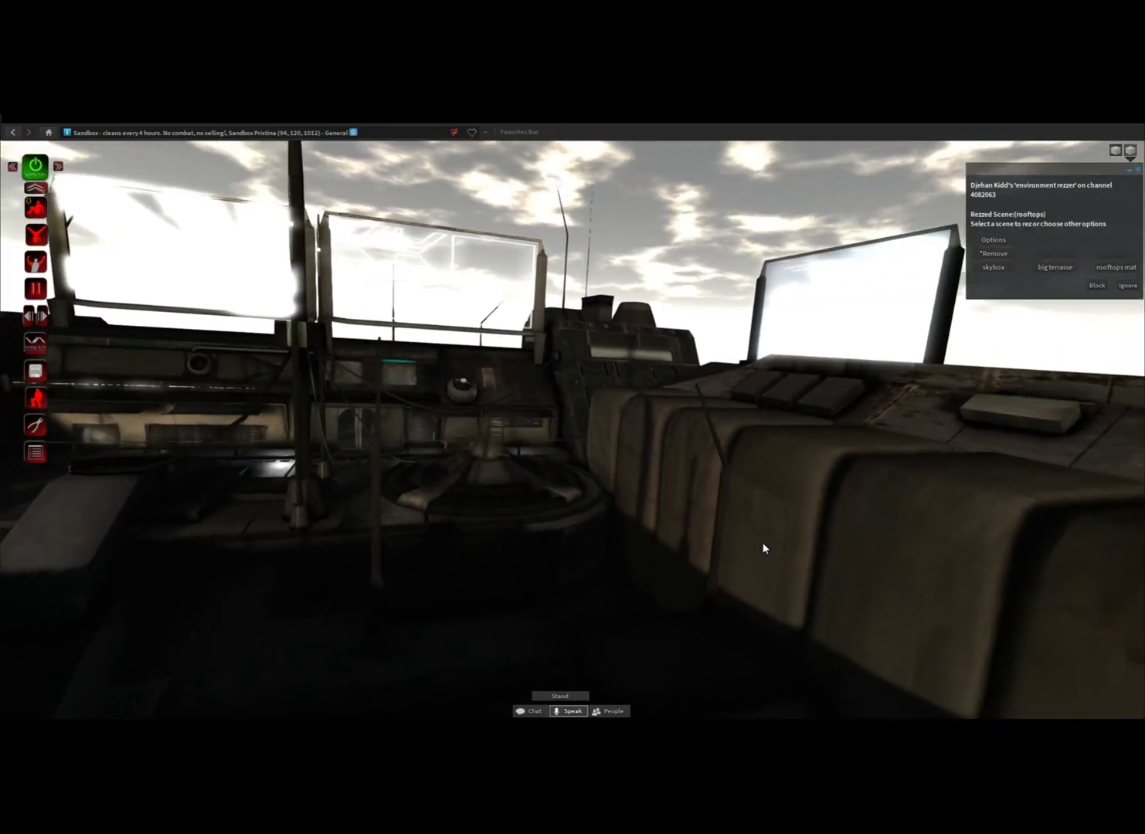
{"action": "key", "text": "Right"}
{"action": "key", "text": "Down"}
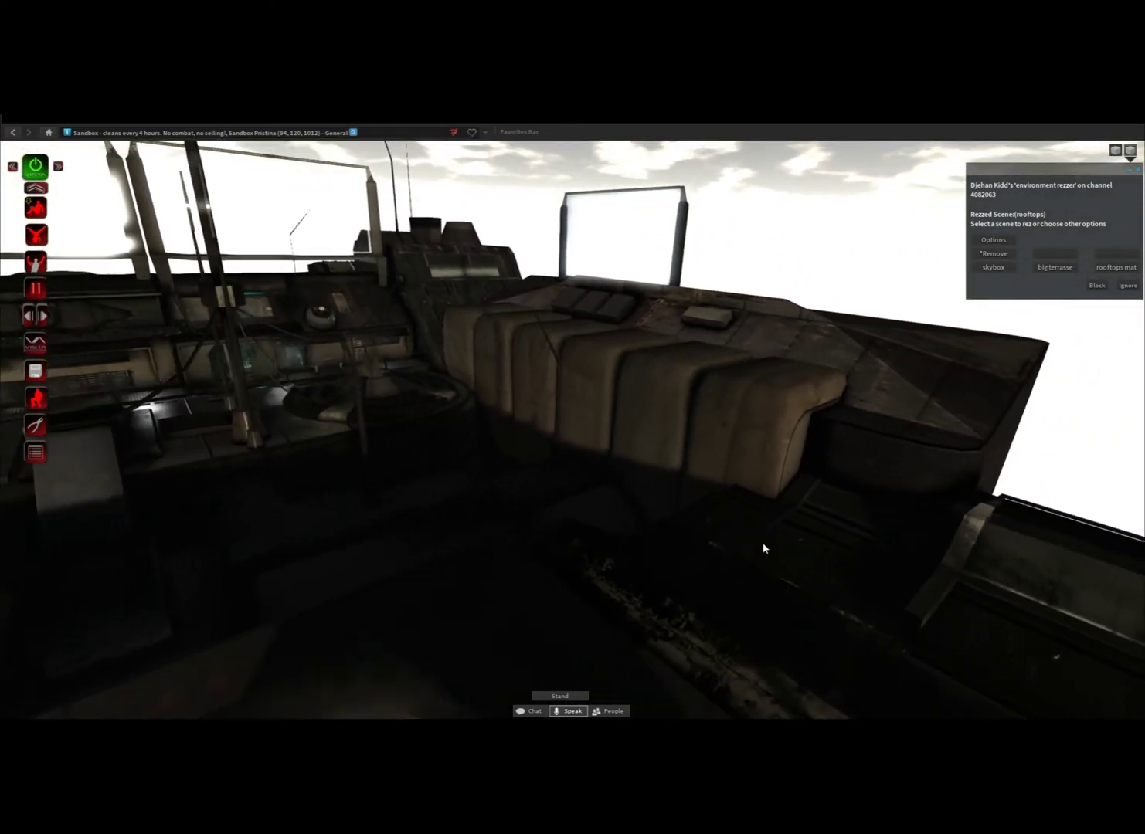
{"action": "key", "text": "Left"}
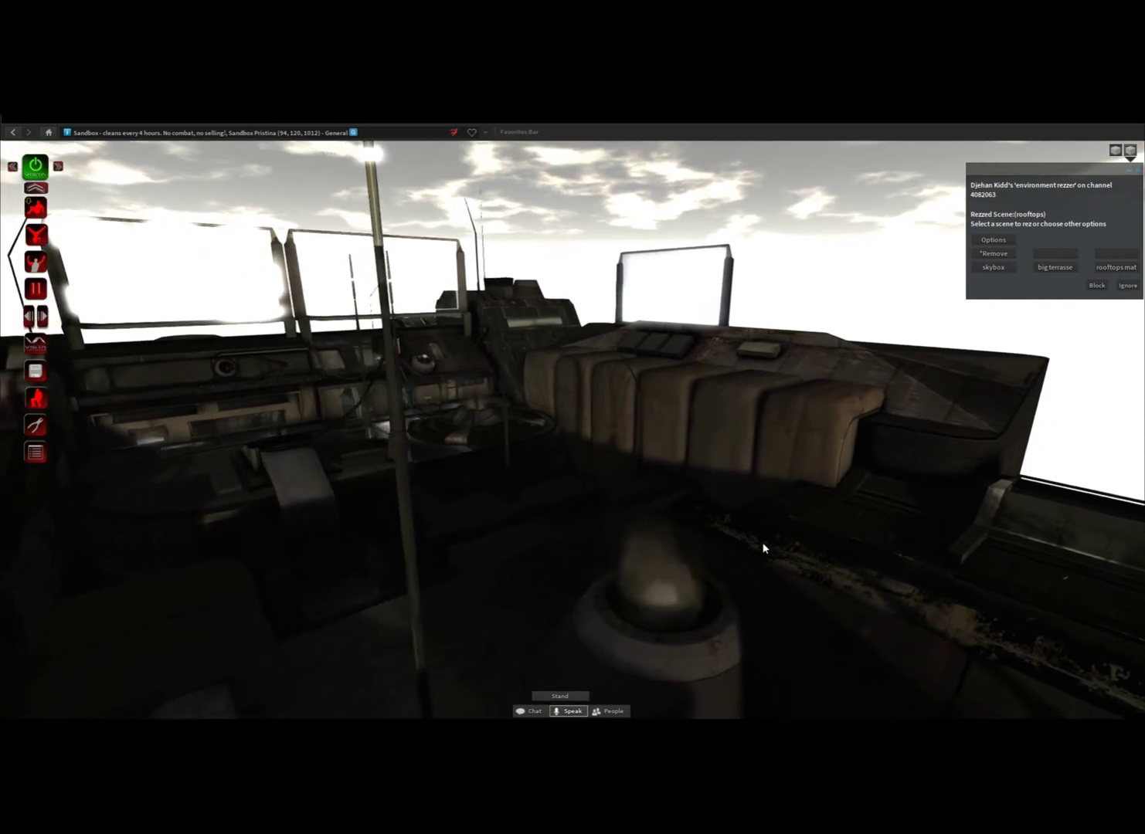
{"action": "key", "text": "Left"}
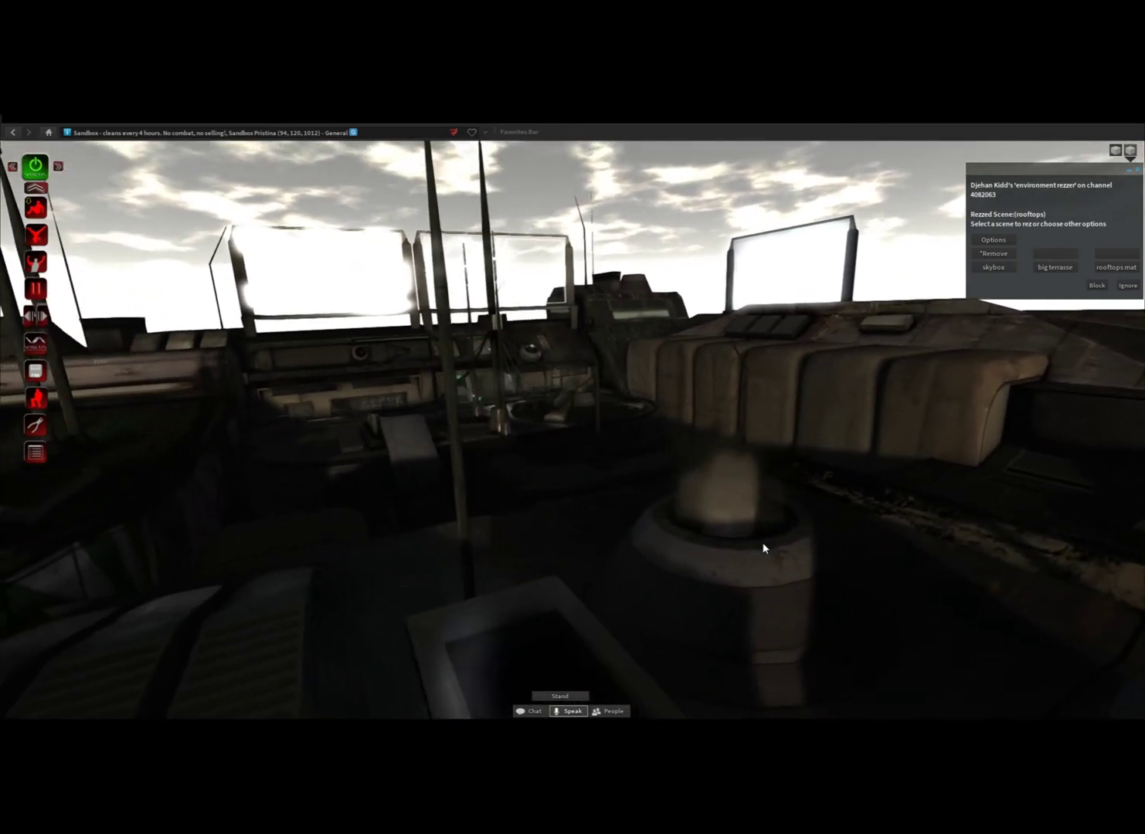
{"action": "key", "text": "Left"}
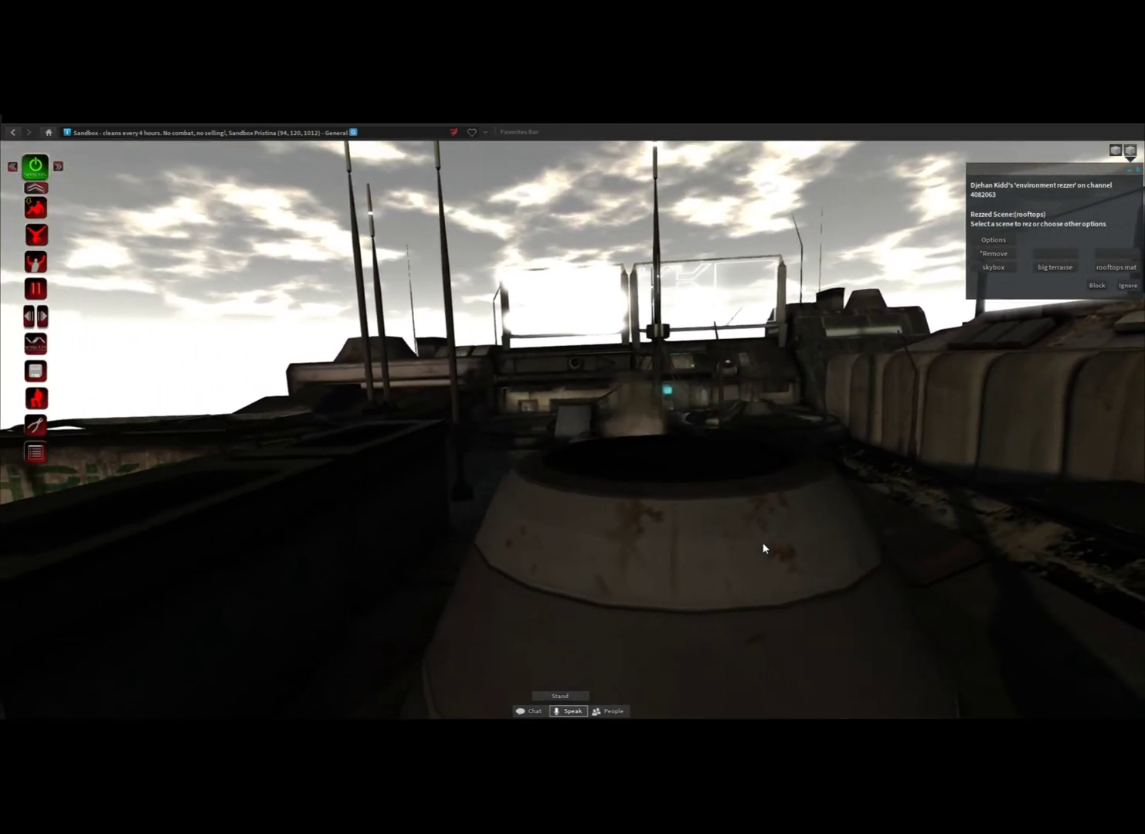
{"action": "left_click", "coordinate": [1111, 266]}
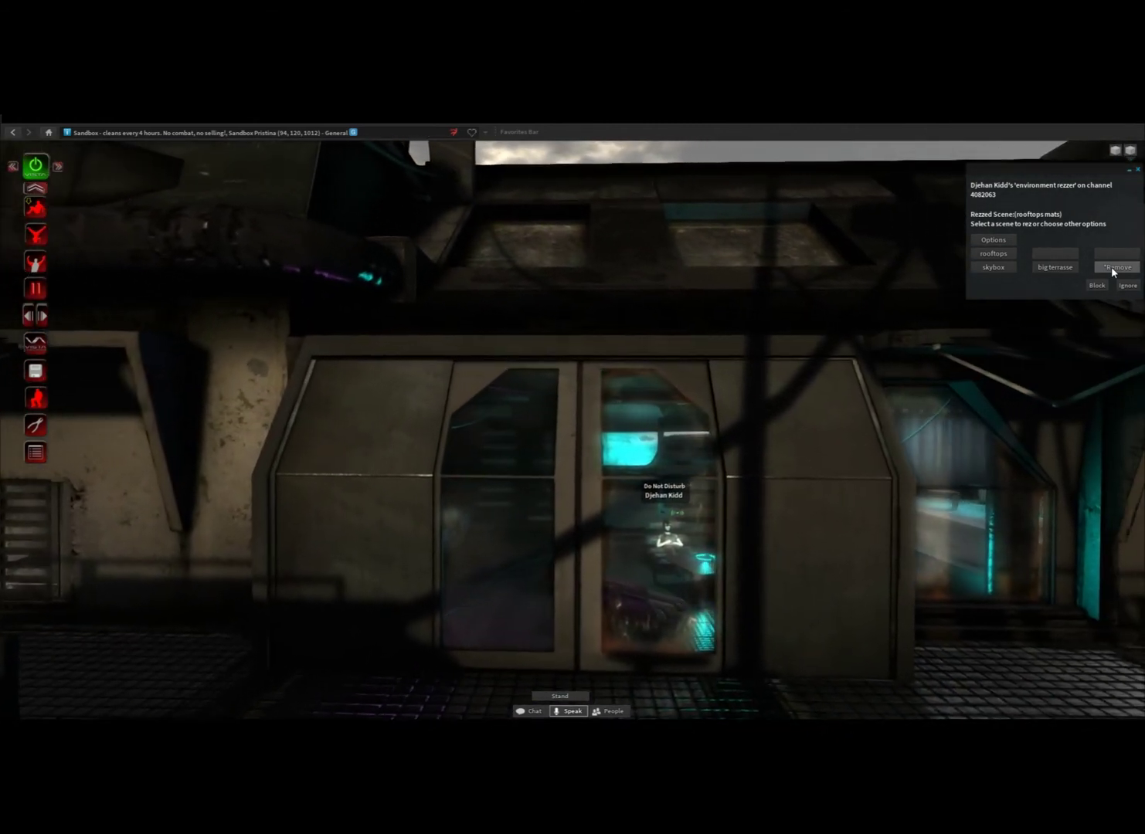
{"action": "left_click", "coordinate": [1122, 270]}
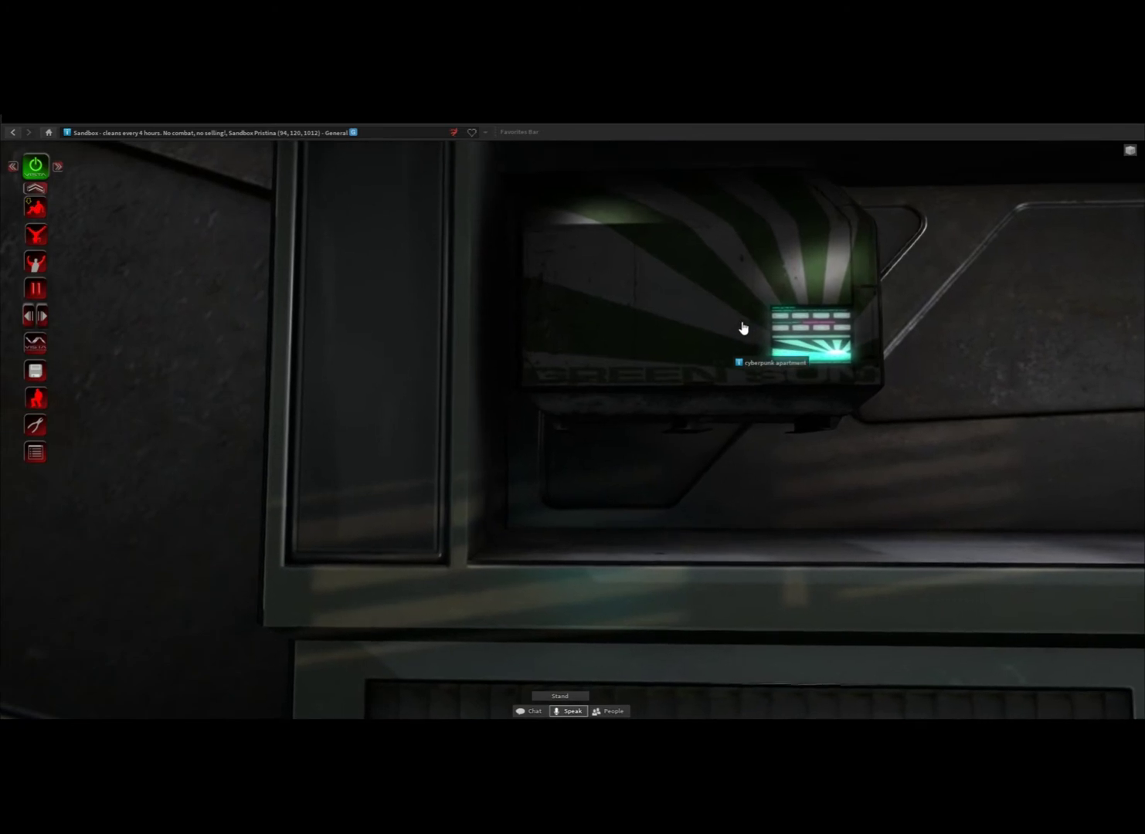
Use the food rezzer on the kitchen's wall dispenser to rez the tray dispense and pizza scenes, and switch to all food
{"action": "left_click", "coordinate": [804, 340]}
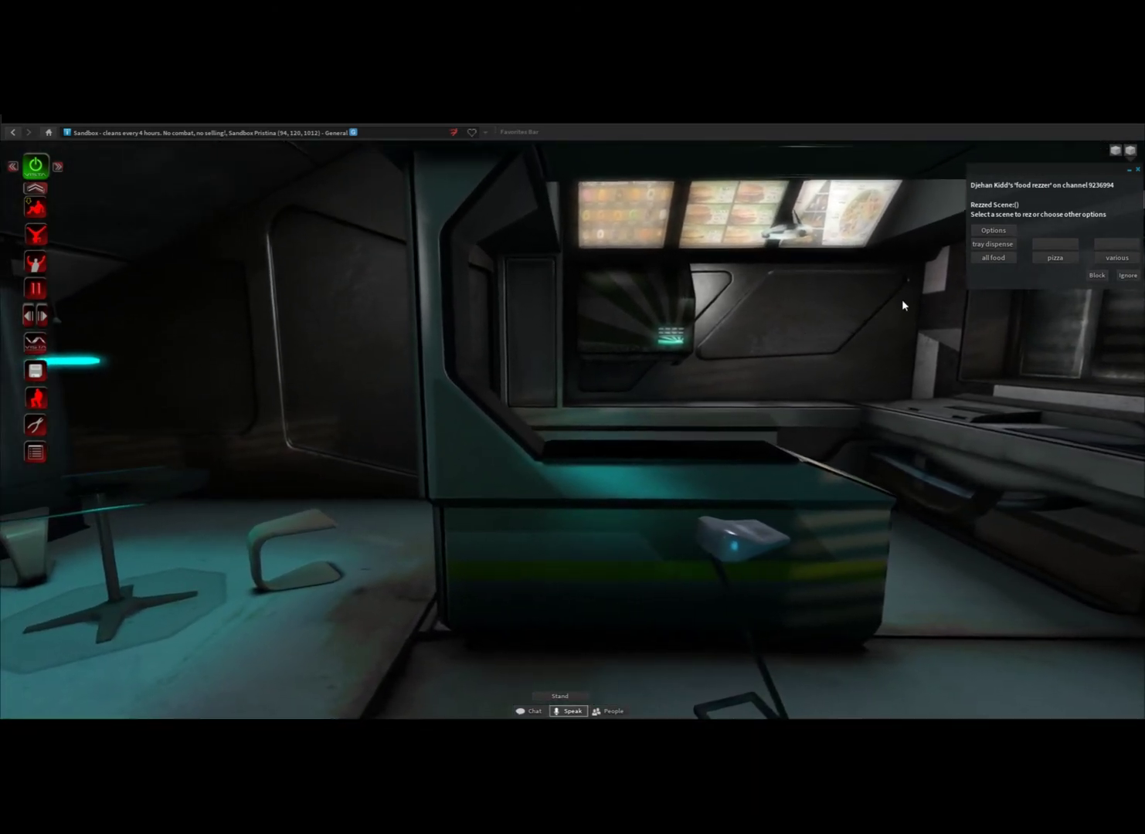
{"action": "left_click", "coordinate": [997, 244]}
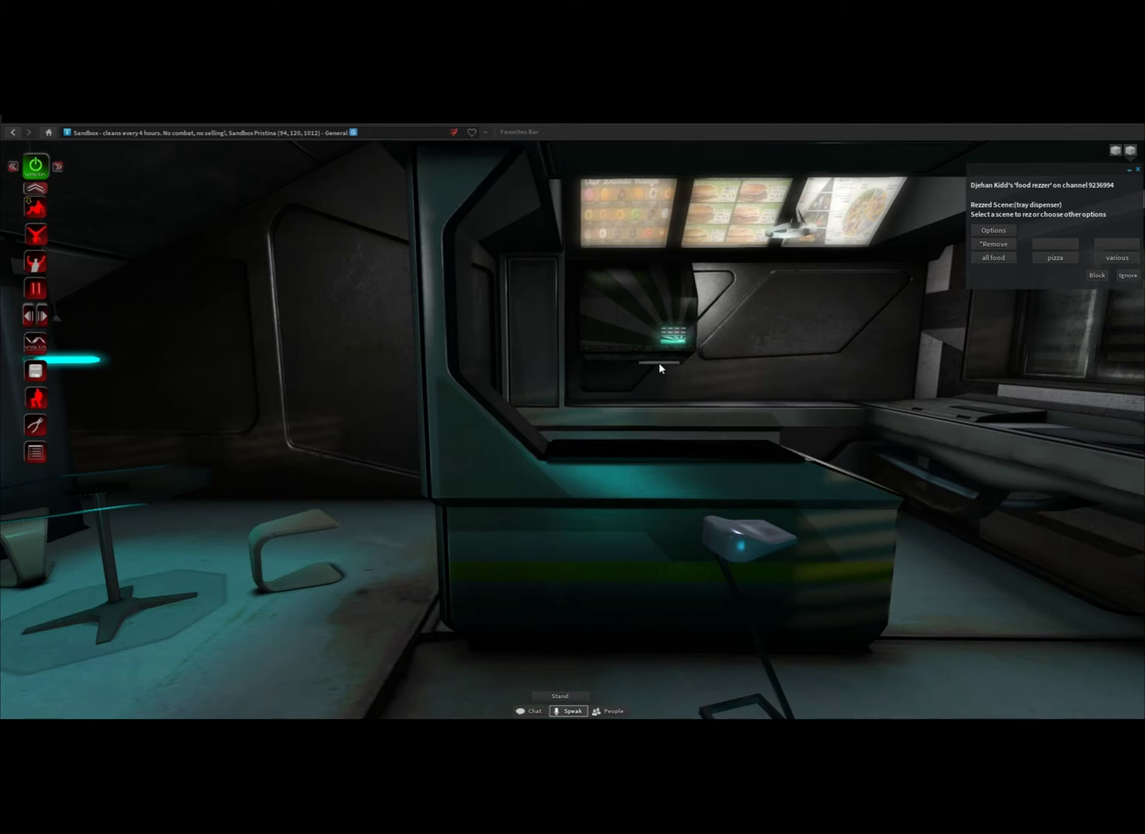
{"action": "left_click", "coordinate": [1055, 258]}
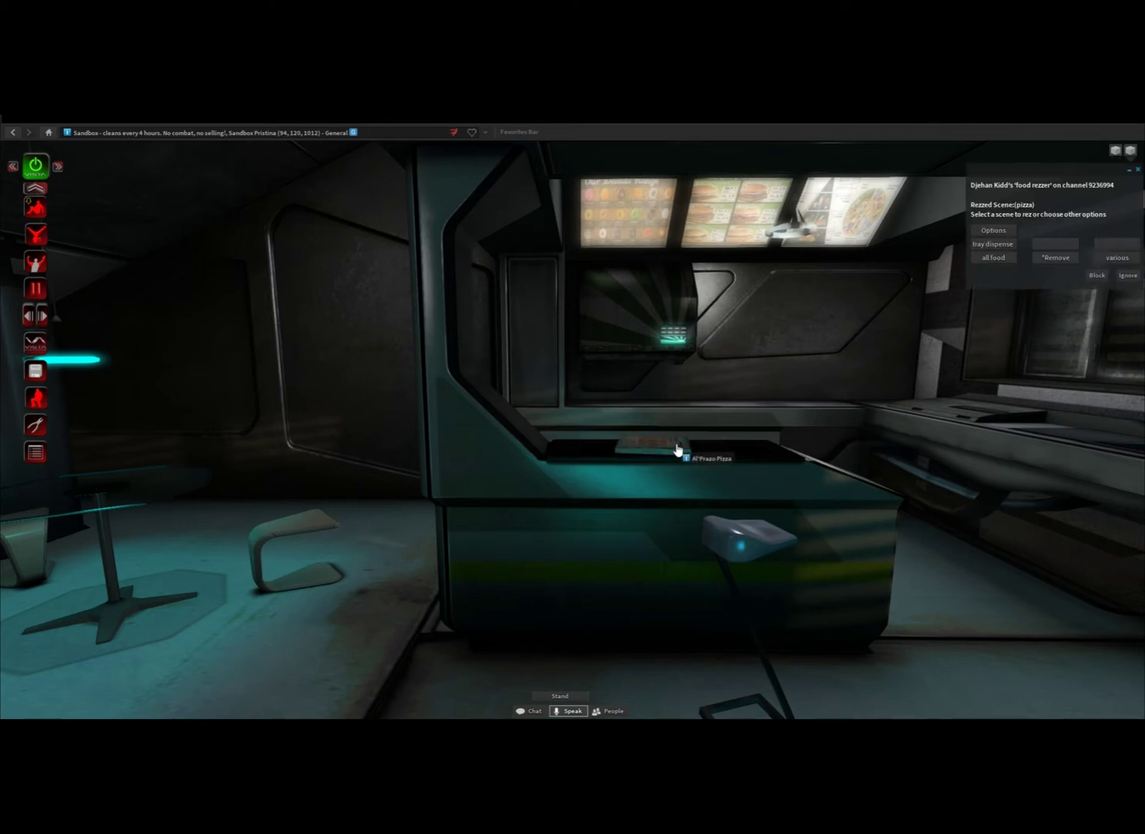
{"action": "scroll", "coordinate": [677, 449], "scroll_direction": "up", "scroll_amount": 4}
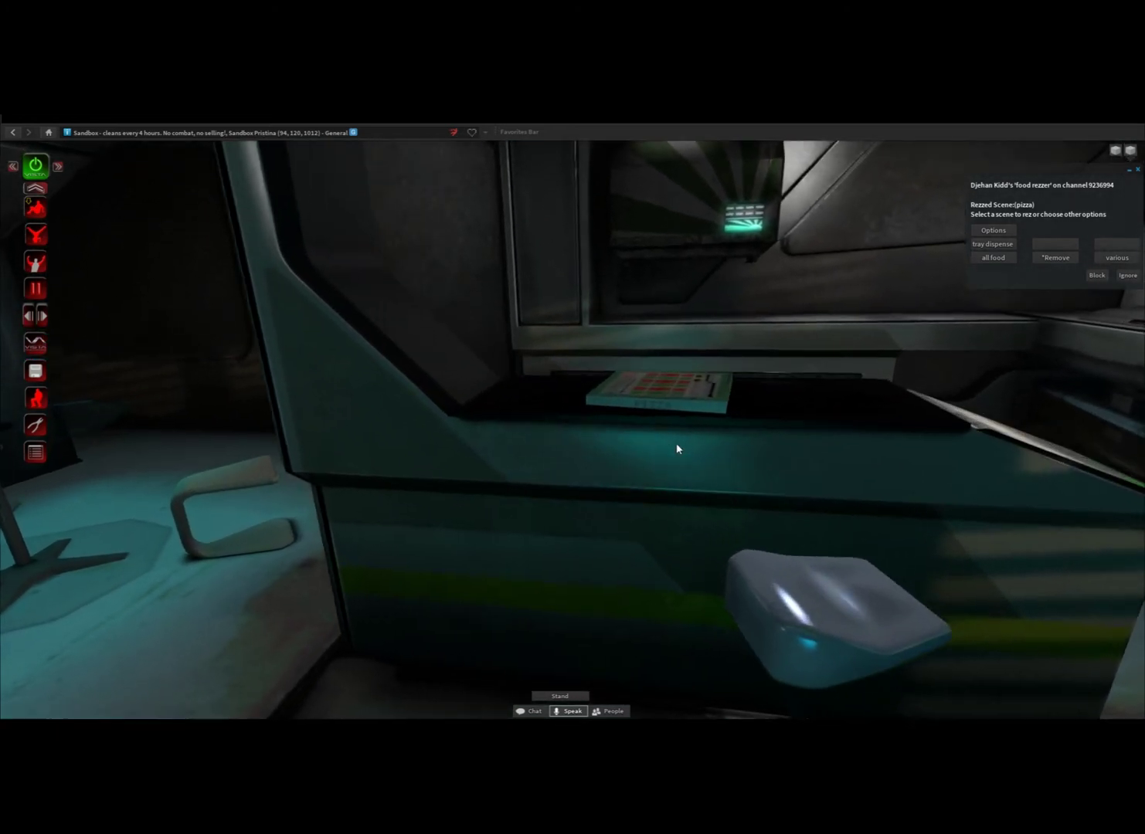
{"action": "left_click", "coordinate": [574, 418]}
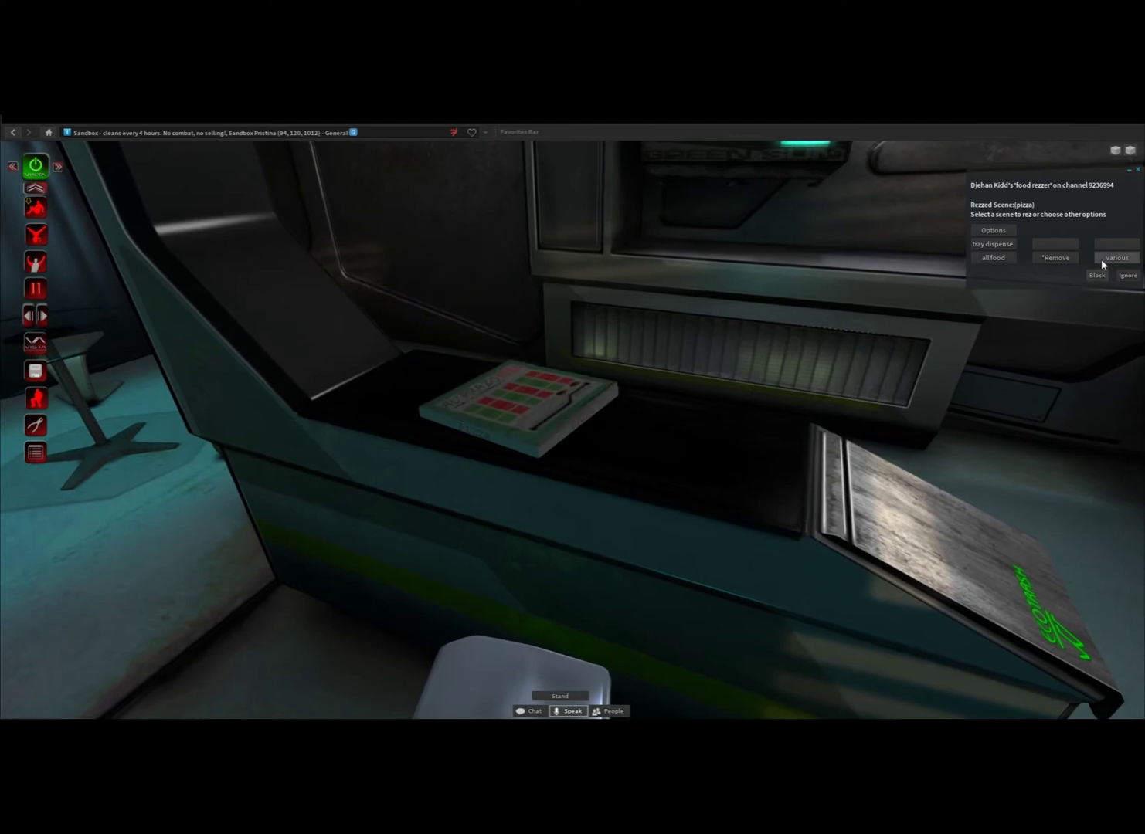
{"action": "left_click", "coordinate": [991, 257]}
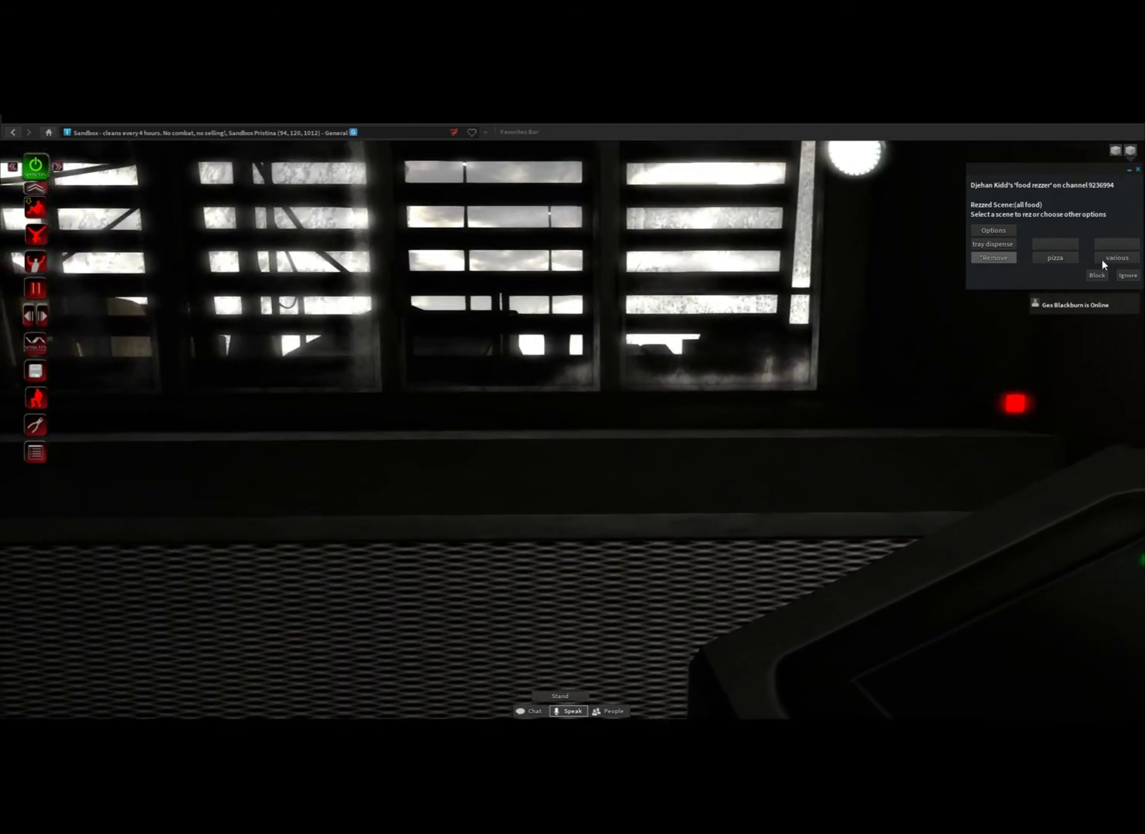
{"action": "left_click", "coordinate": [1125, 275]}
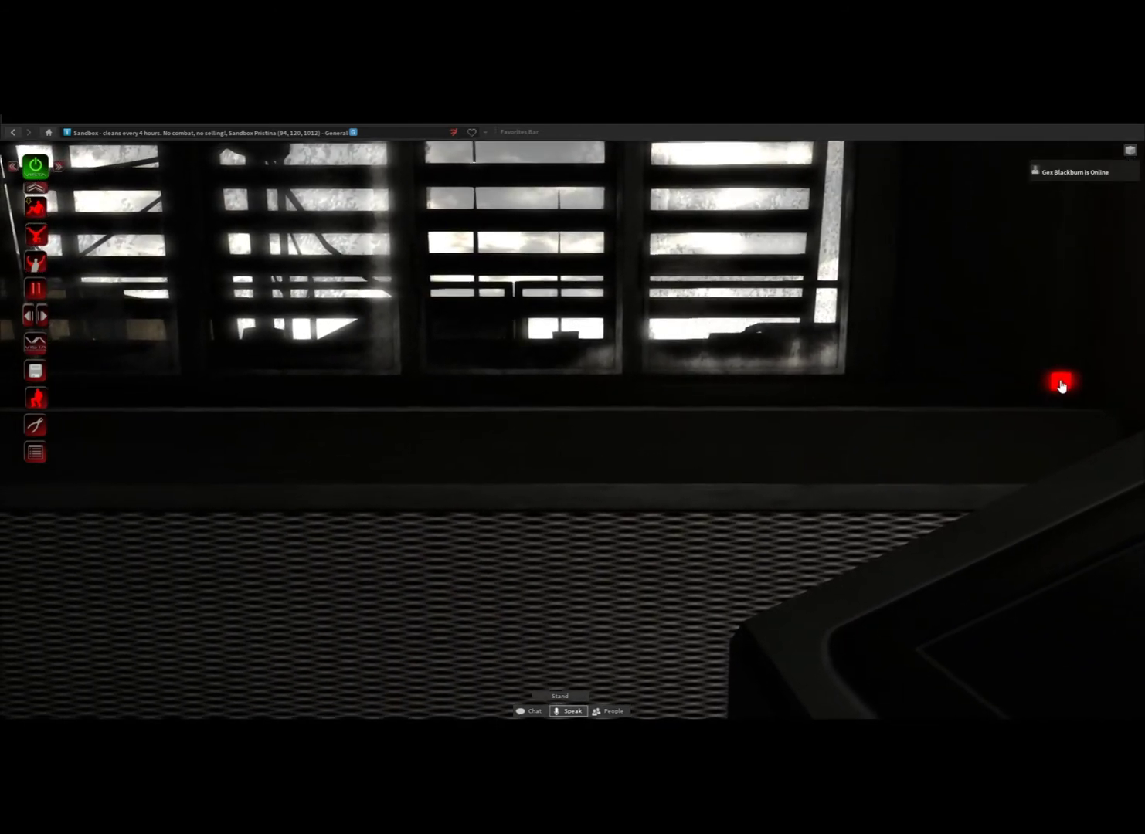
Rez the bed with sheets and bench from the red light beside the bedroom windows, and switch it to the sheets-bench option
{"action": "left_click", "coordinate": [1061, 386]}
{"action": "left_click", "coordinate": [994, 250]}
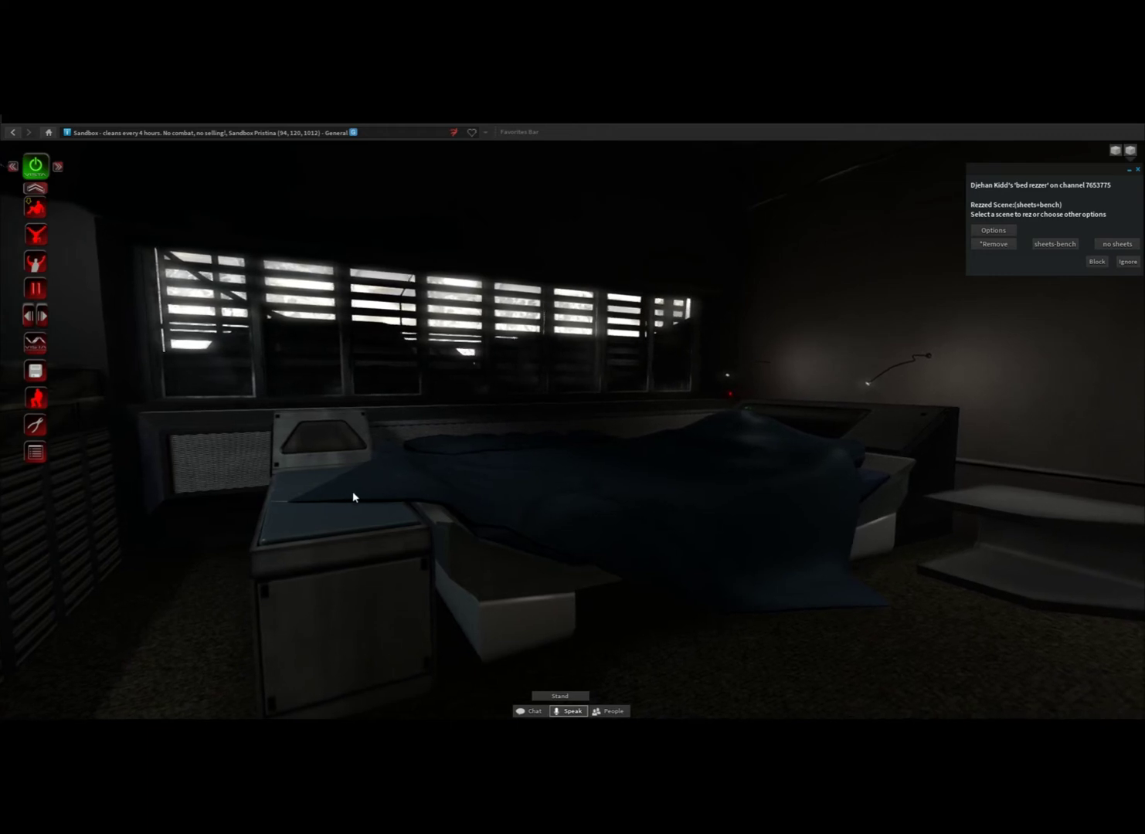
{"action": "left_click", "coordinate": [1052, 244]}
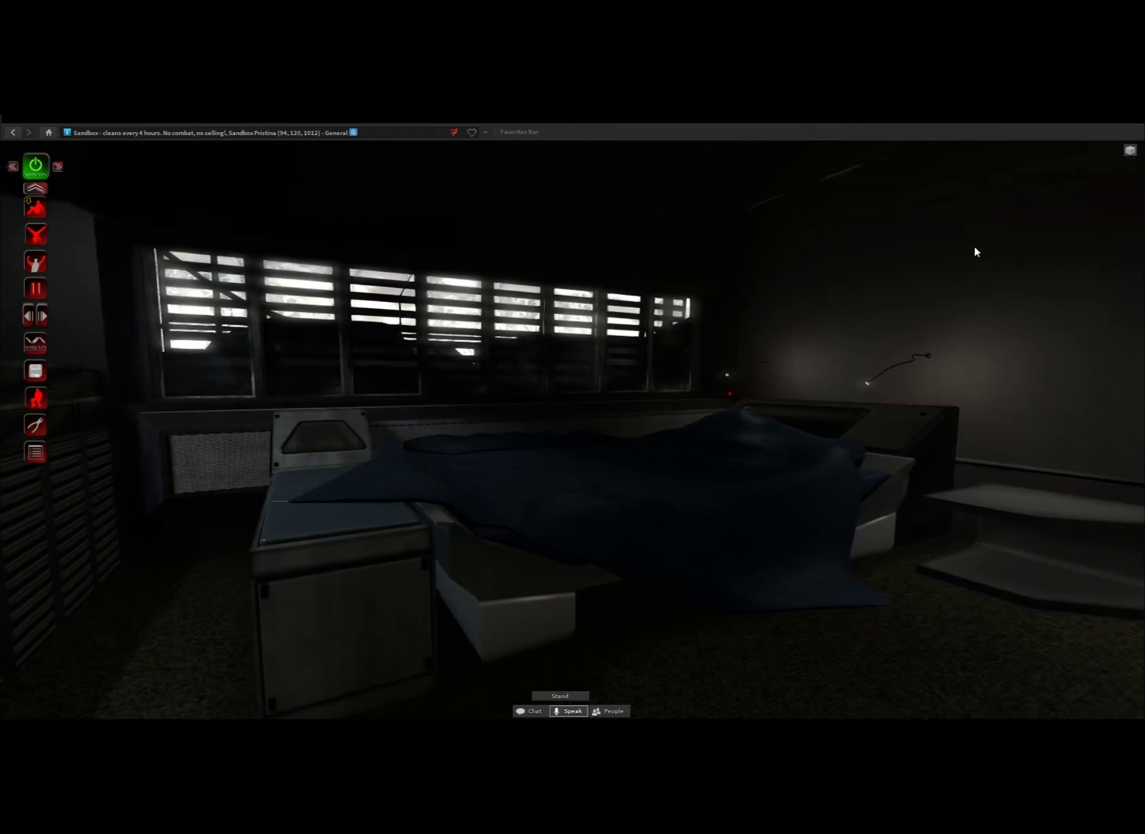
Edit the bench at the foot of the bed and move it away from the bed to Y 128.964
{"action": "right_click", "coordinate": [358, 515]}
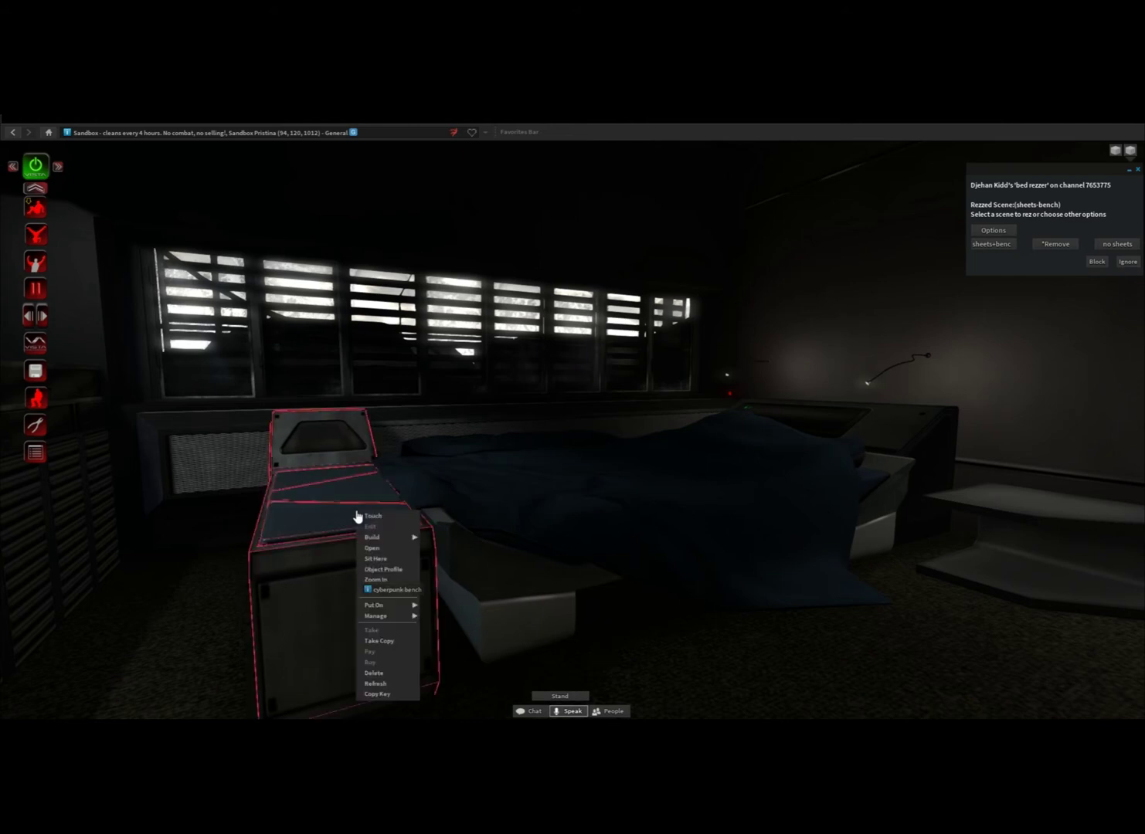
{"action": "left_click", "coordinate": [370, 528]}
{"action": "left_click_drag", "start_coordinate": [369, 519], "coordinate": [360, 514]}
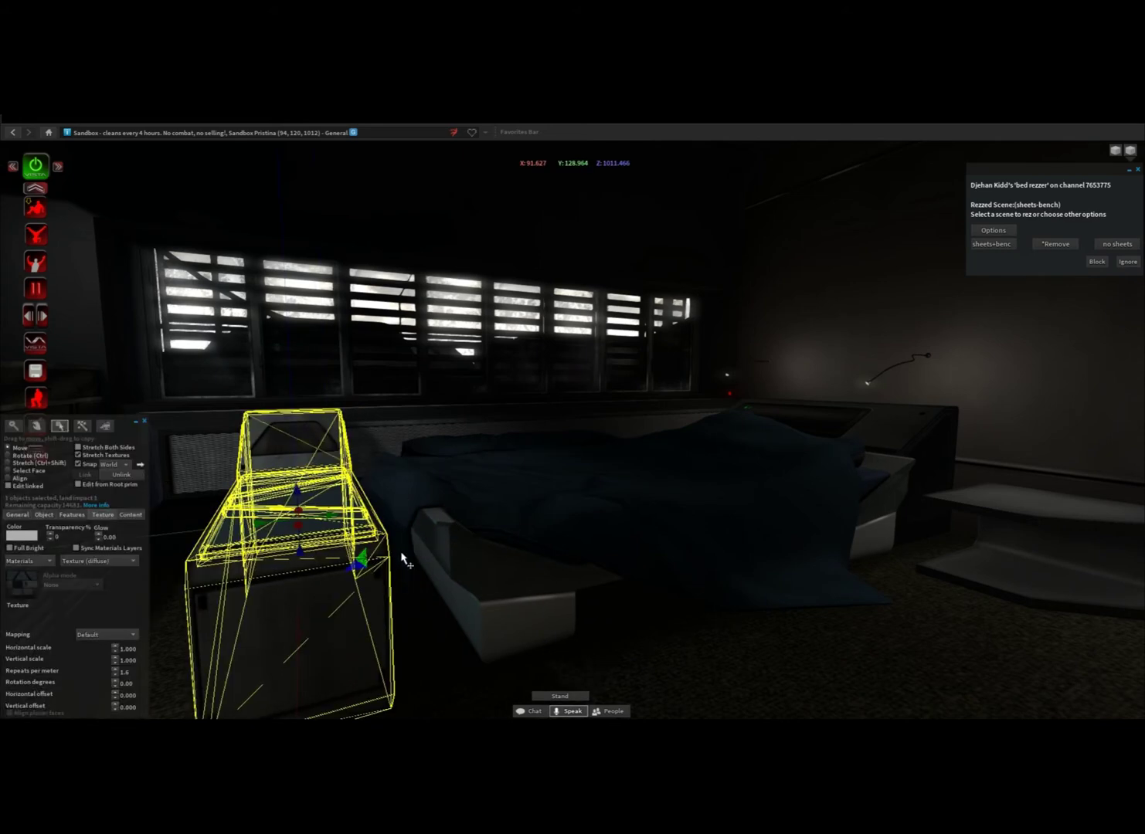
Switch the bed to the no sheets option, and move the bench back toward the bed to Y 129.089
{"action": "left_click", "coordinate": [1097, 248]}
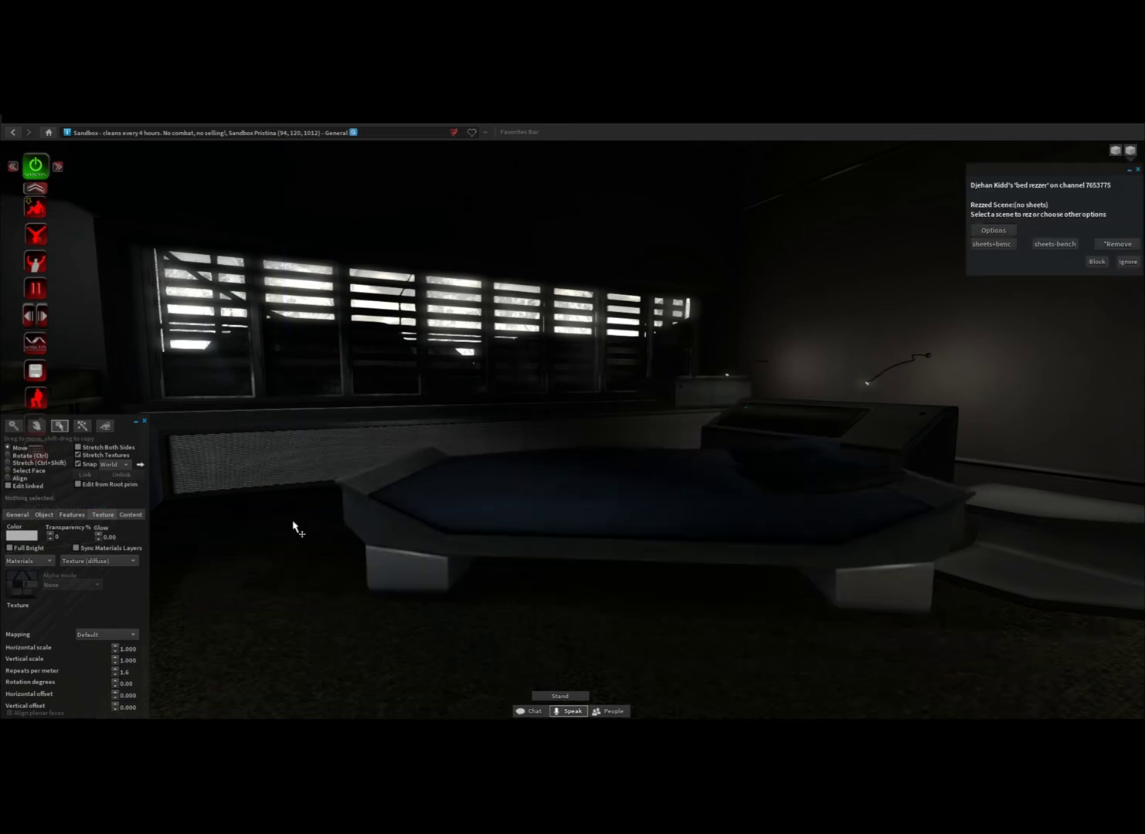
{"action": "right_click", "coordinate": [296, 521]}
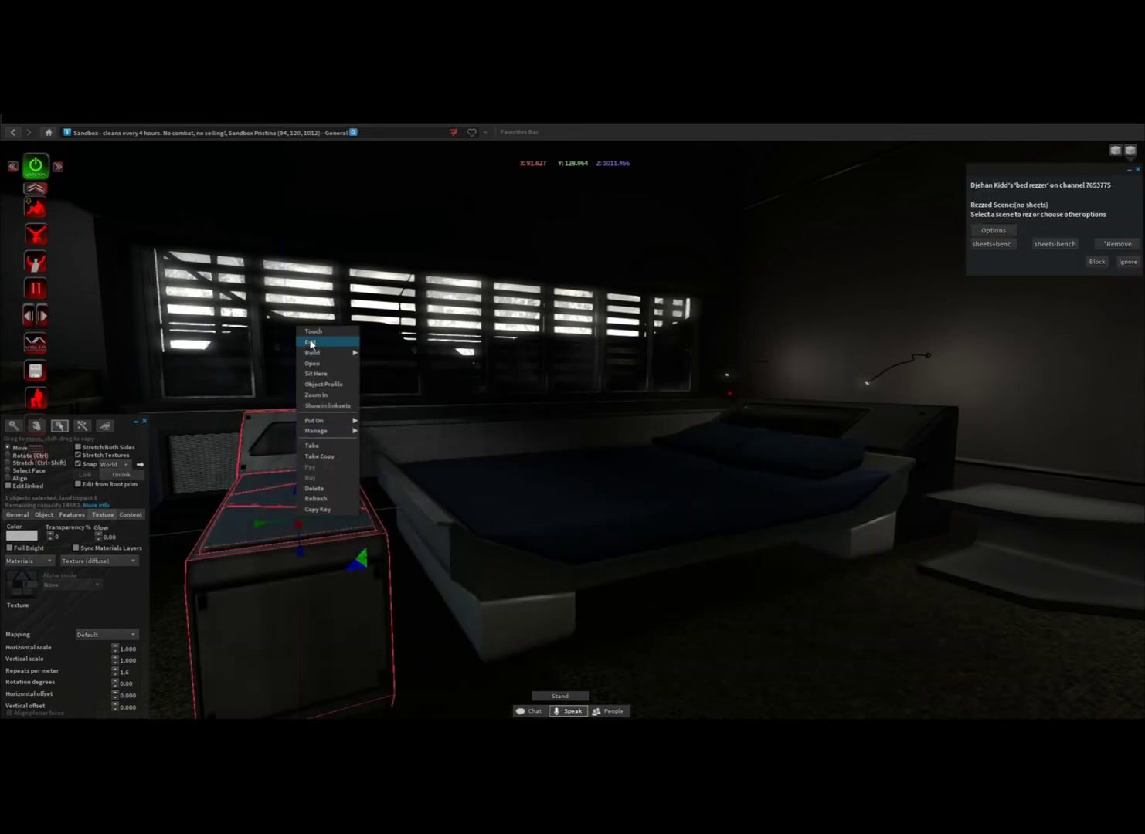
{"action": "left_click", "coordinate": [309, 341]}
{"action": "left_click_drag", "start_coordinate": [329, 524], "coordinate": [355, 526]}
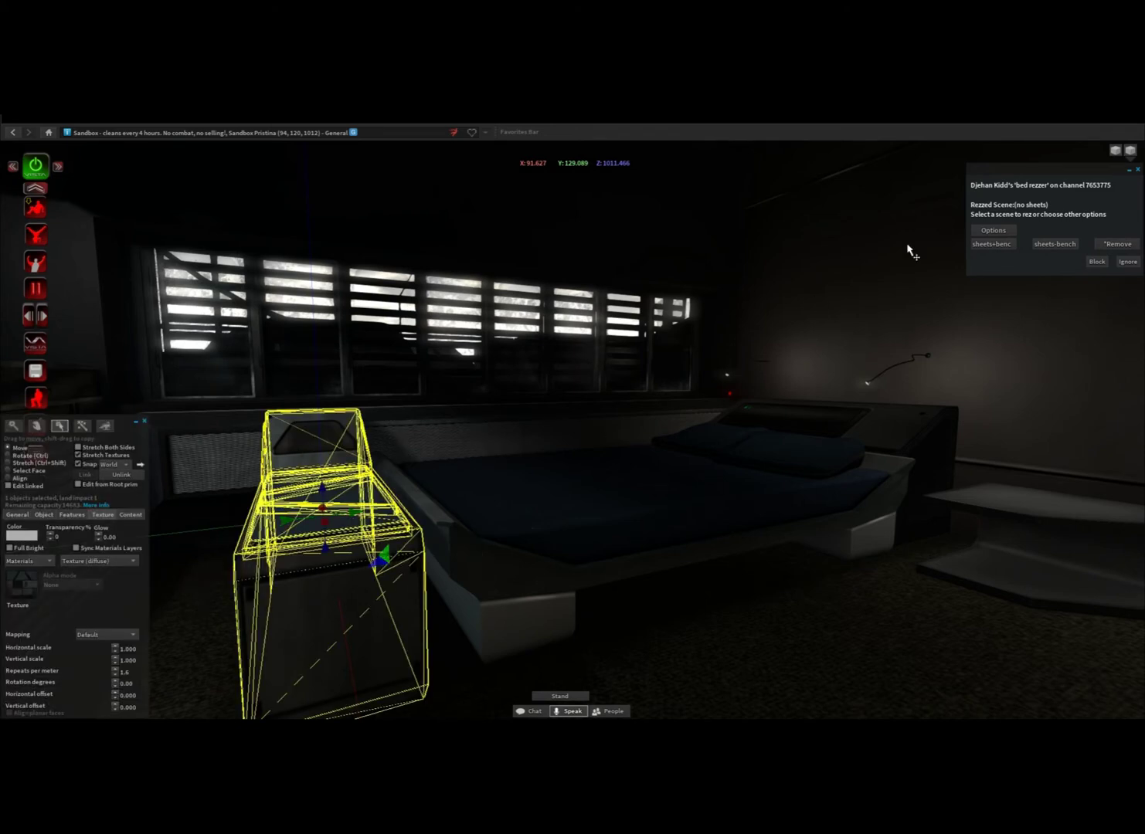
{"action": "left_click", "coordinate": [1127, 262]}
Try to recolour the selected mattress and pillow faces of the bed to white (255, 255, 255)
{"action": "right_click", "coordinate": [647, 498]}
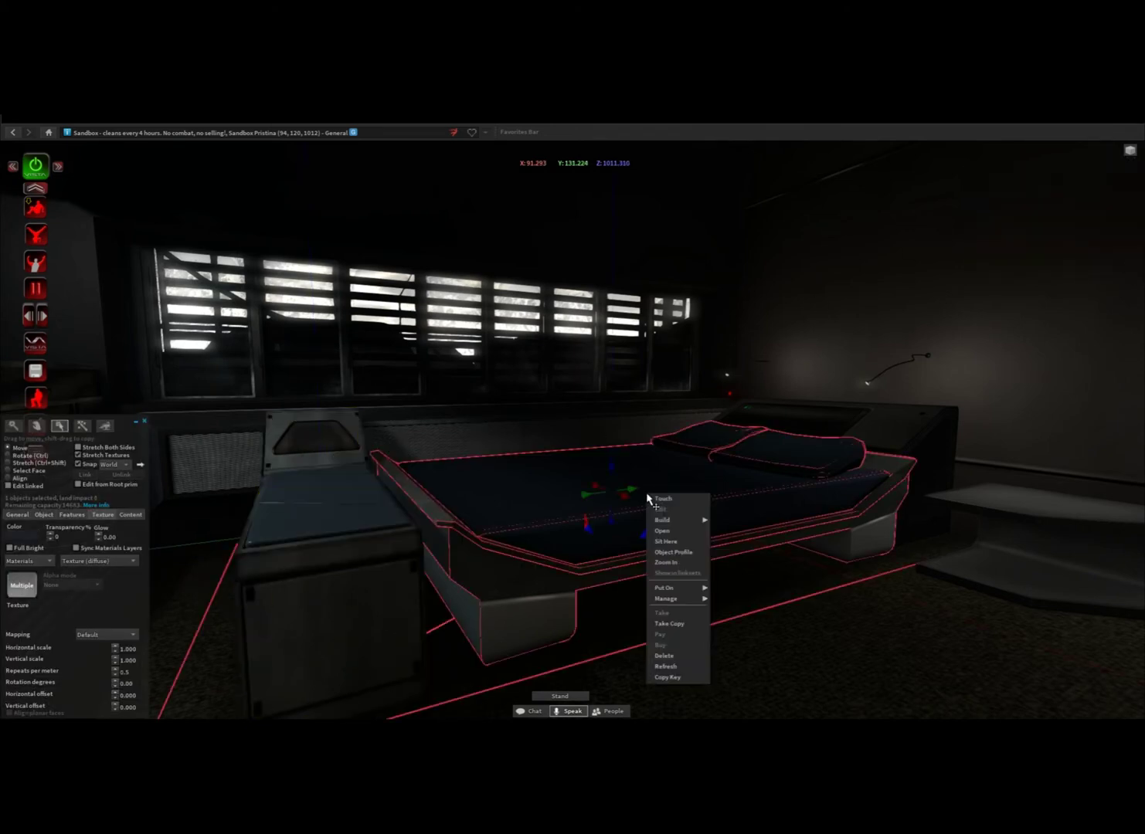
{"action": "left_click", "coordinate": [658, 509]}
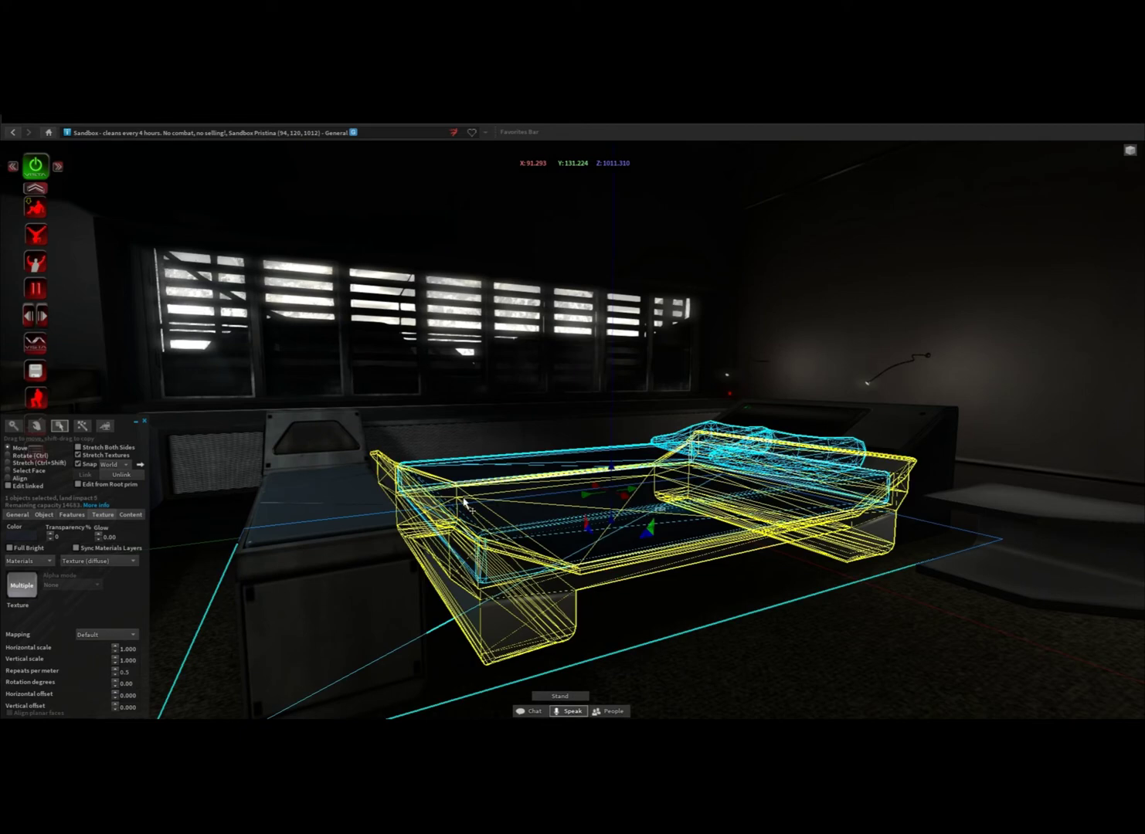
{"action": "left_click", "coordinate": [29, 471]}
{"action": "left_click", "coordinate": [571, 515]}
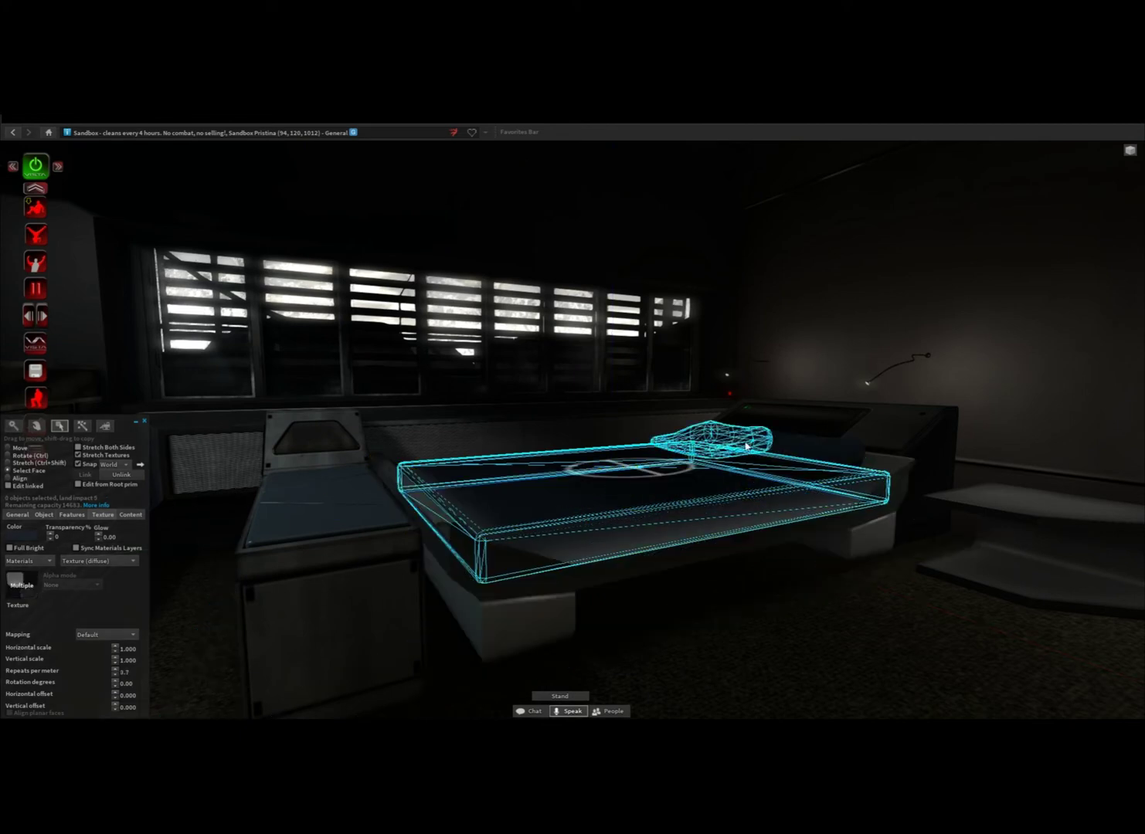
{"action": "left_click", "coordinate": [25, 539]}
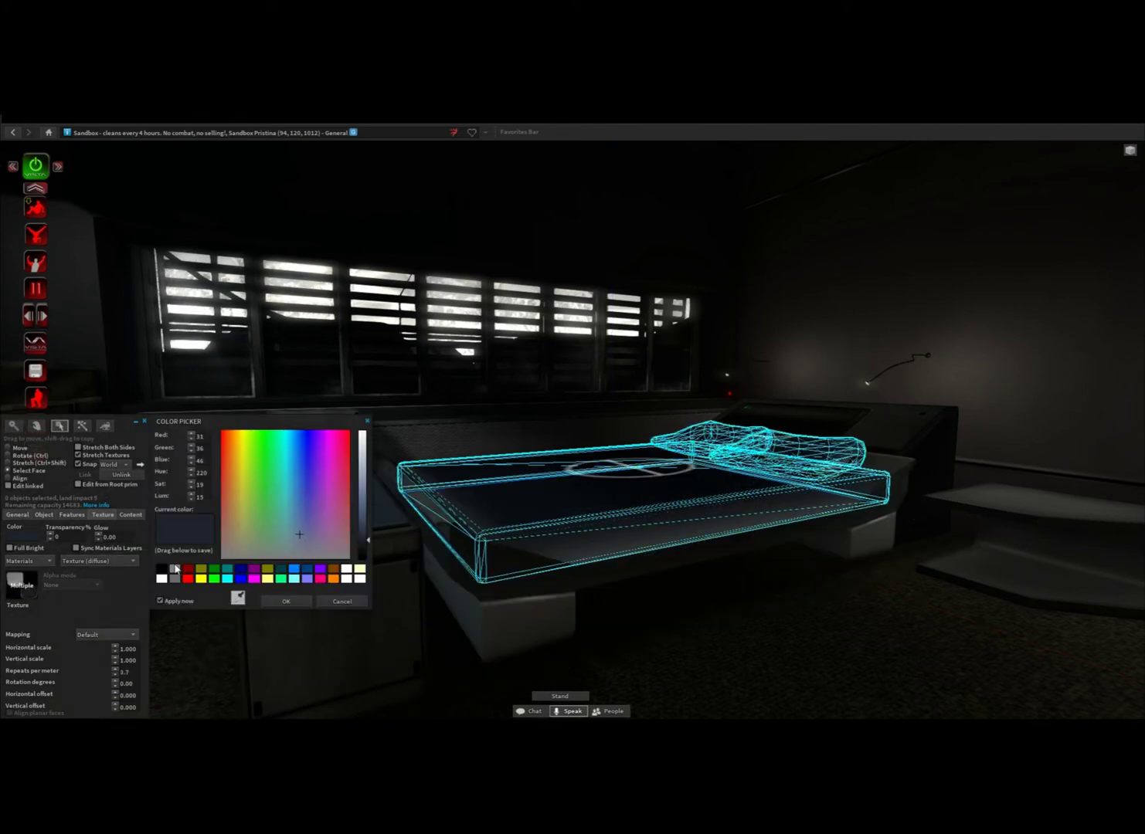
{"action": "left_click", "coordinate": [161, 579]}
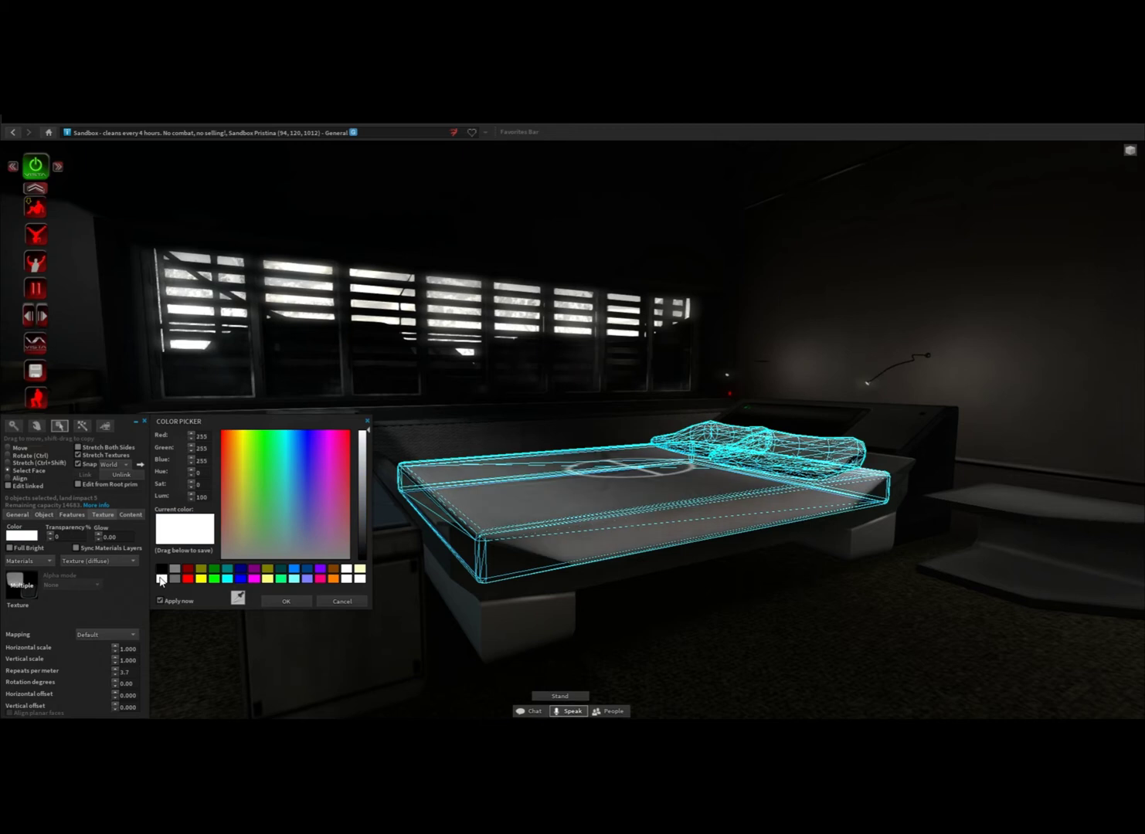
{"action": "left_click", "coordinate": [341, 601]}
{"action": "left_click", "coordinate": [145, 422]}
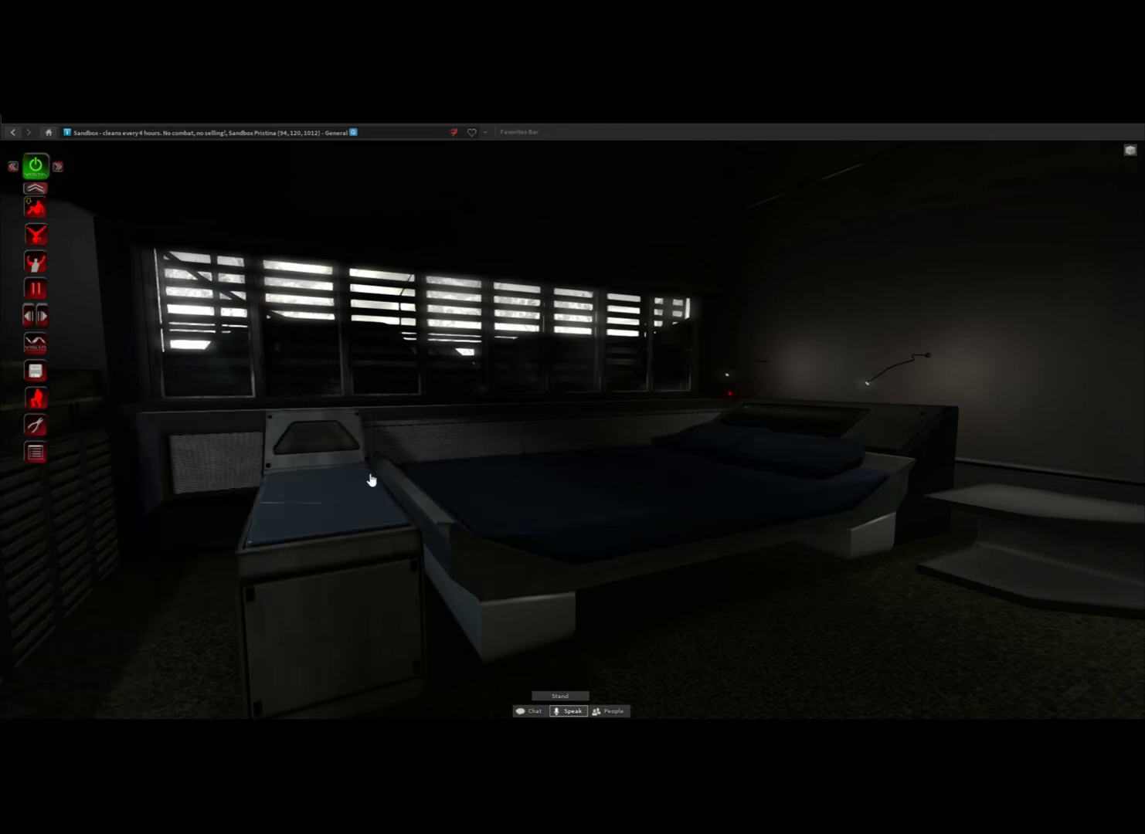
Go to the bathroom and rez all waters from the red light on the counter front beside the sink
{"action": "key", "text": "Right"}
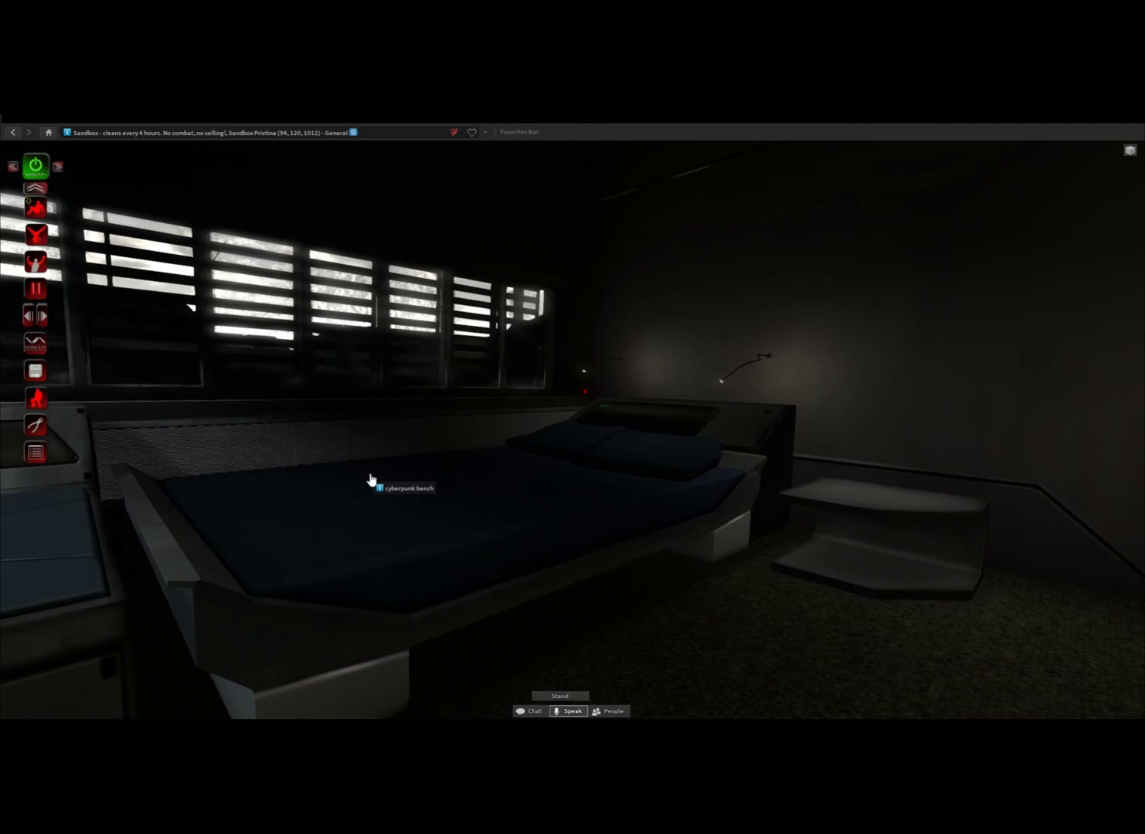
{"action": "key", "text": "Right"}
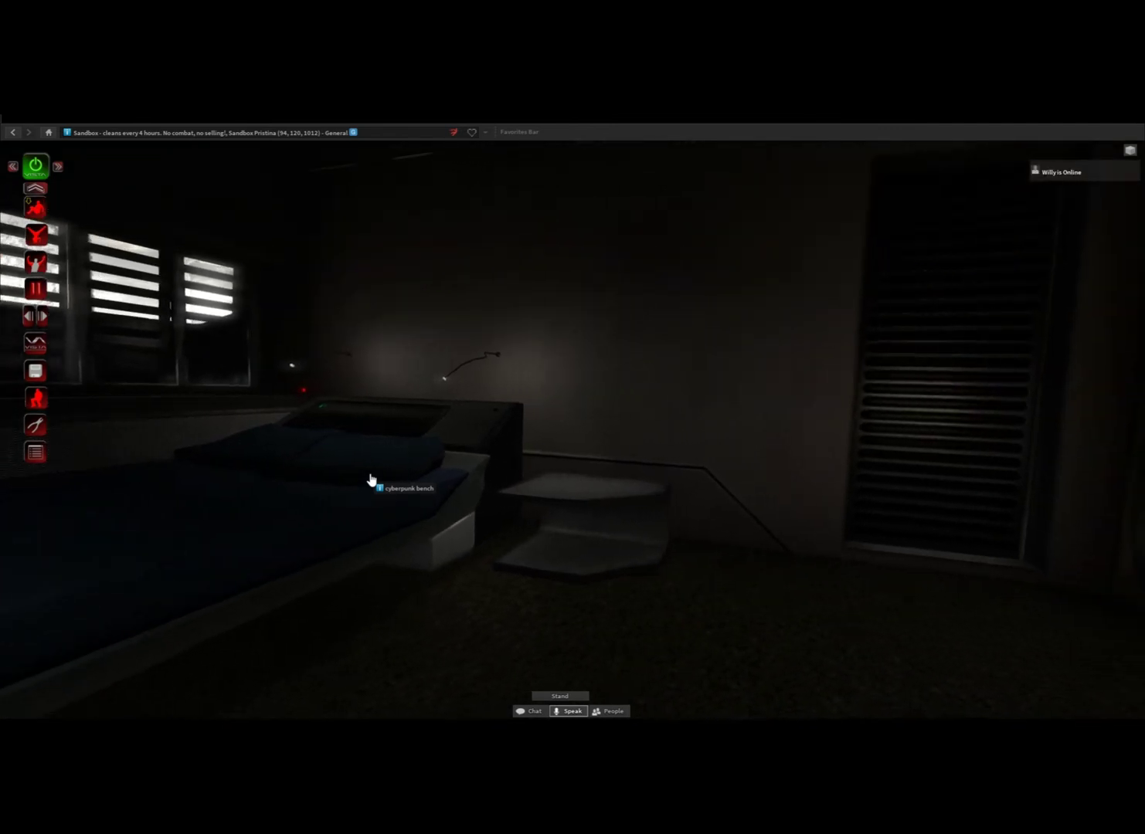
{"action": "left_click", "coordinate": [671, 354]}
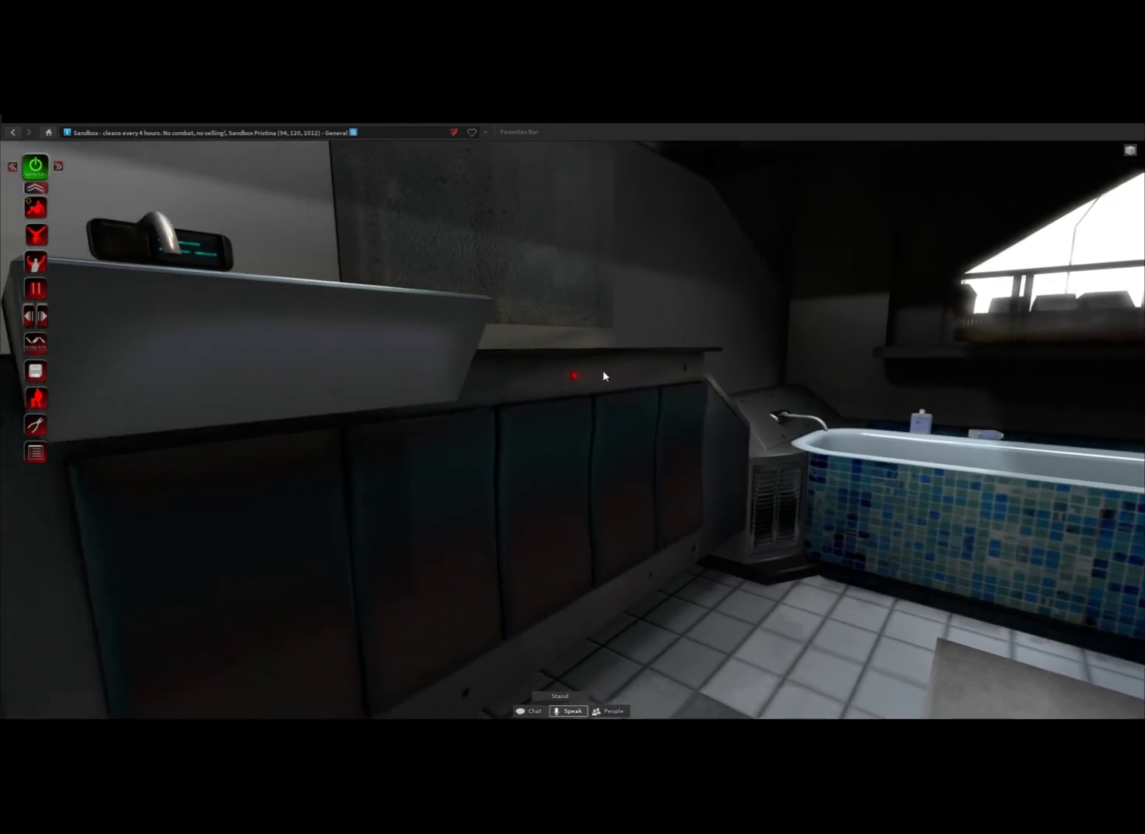
{"action": "left_click", "coordinate": [594, 245]}
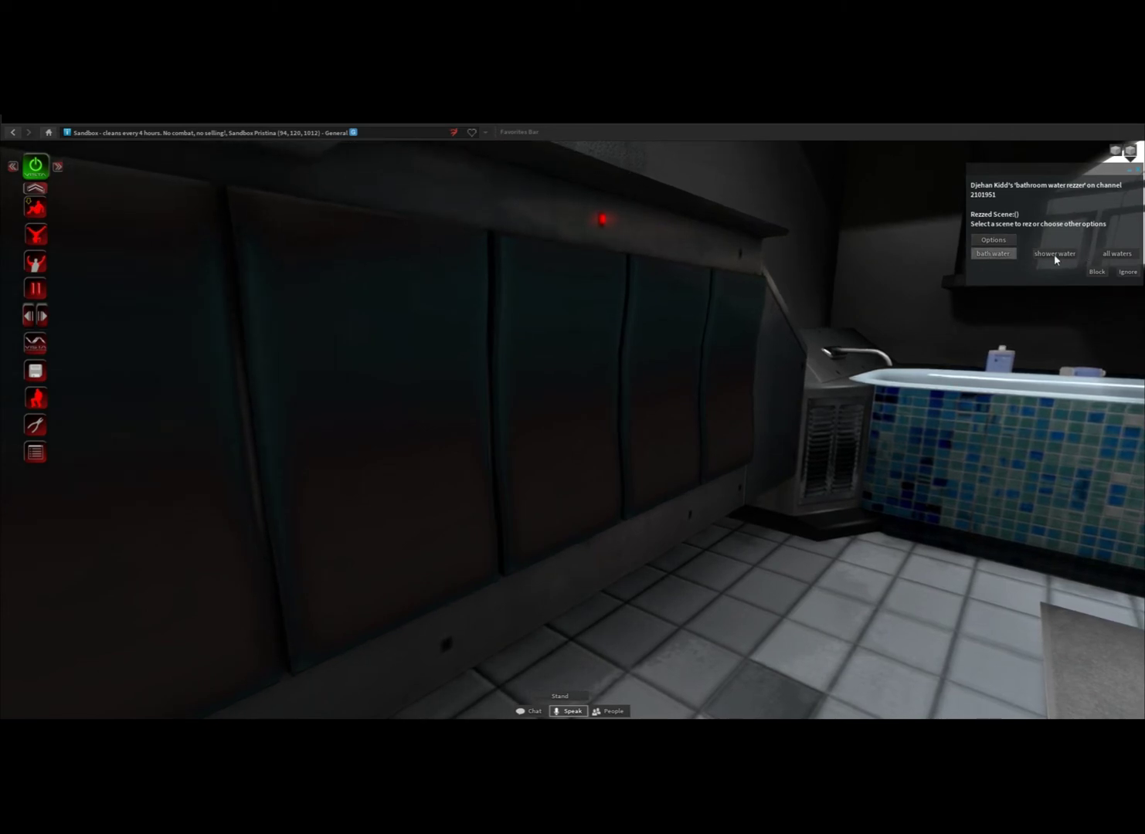
{"action": "left_click", "coordinate": [1116, 255]}
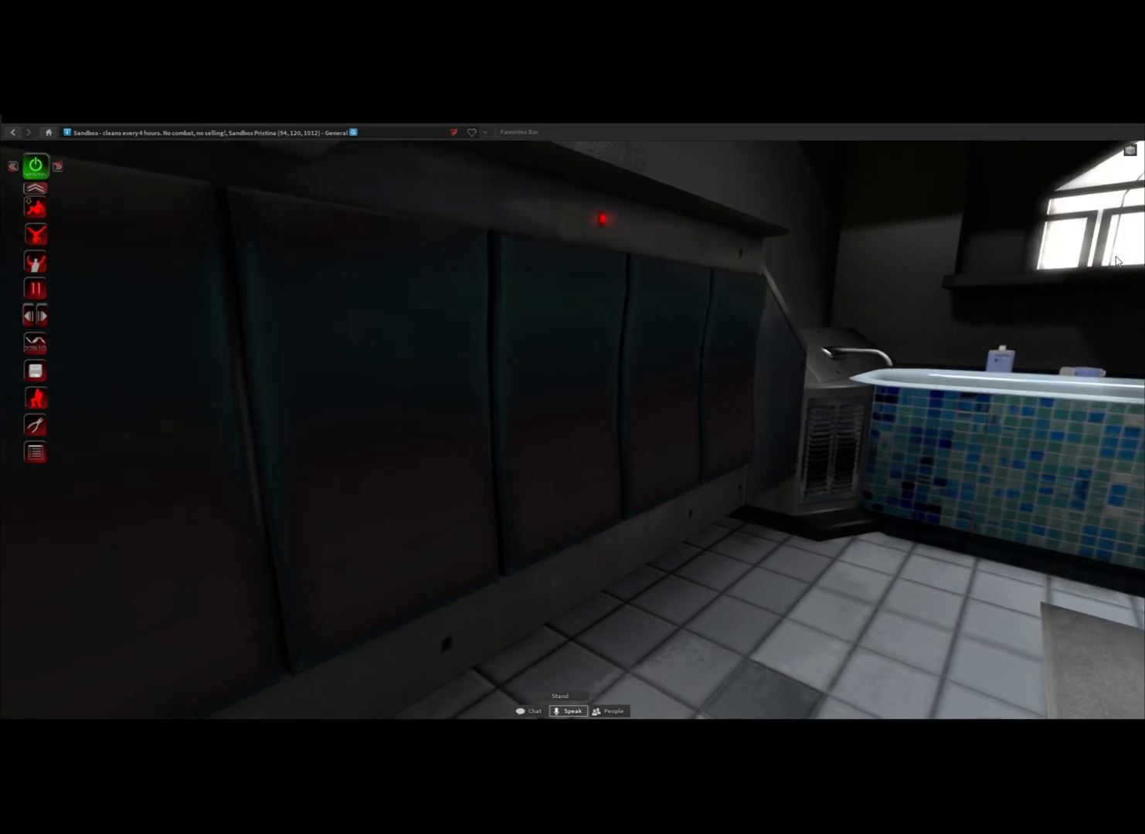
{"action": "key", "text": "Escape"}
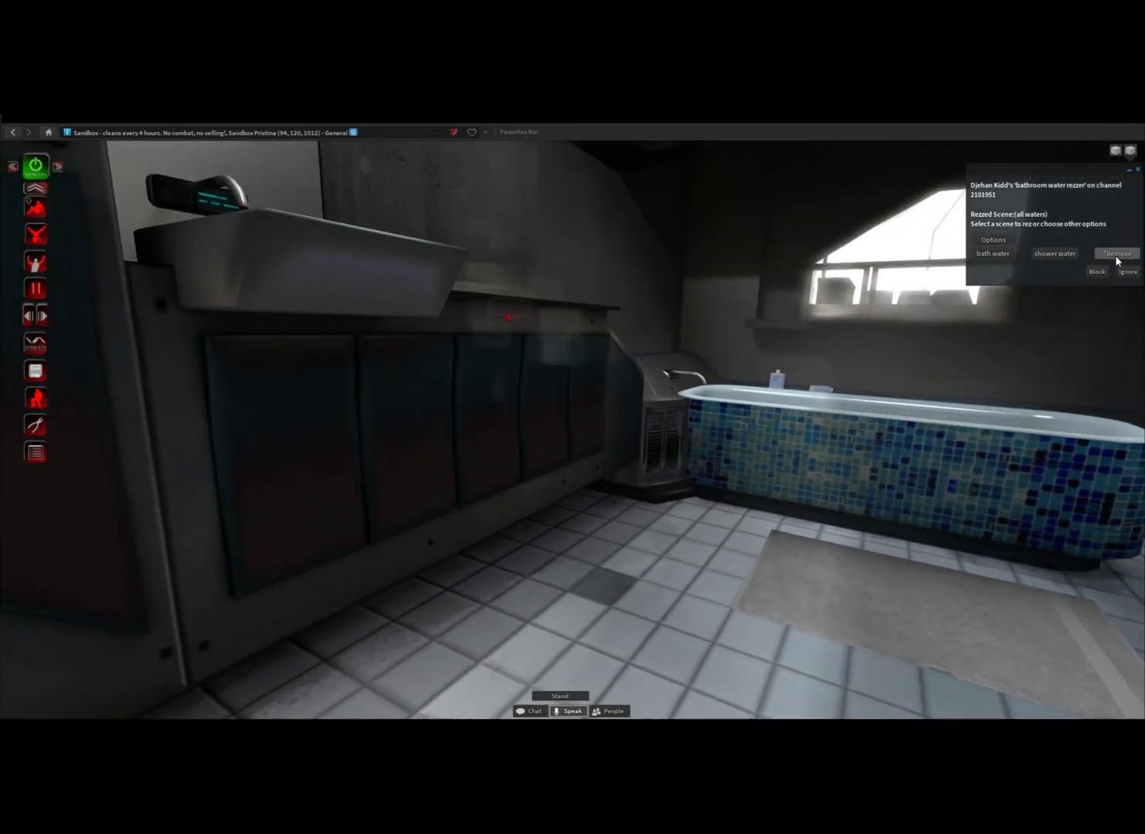
Examine the water in the tiled bathtub and in the glass shower, and dismiss the bathroom water rezzer's menu
{"action": "key", "text": "Right"}
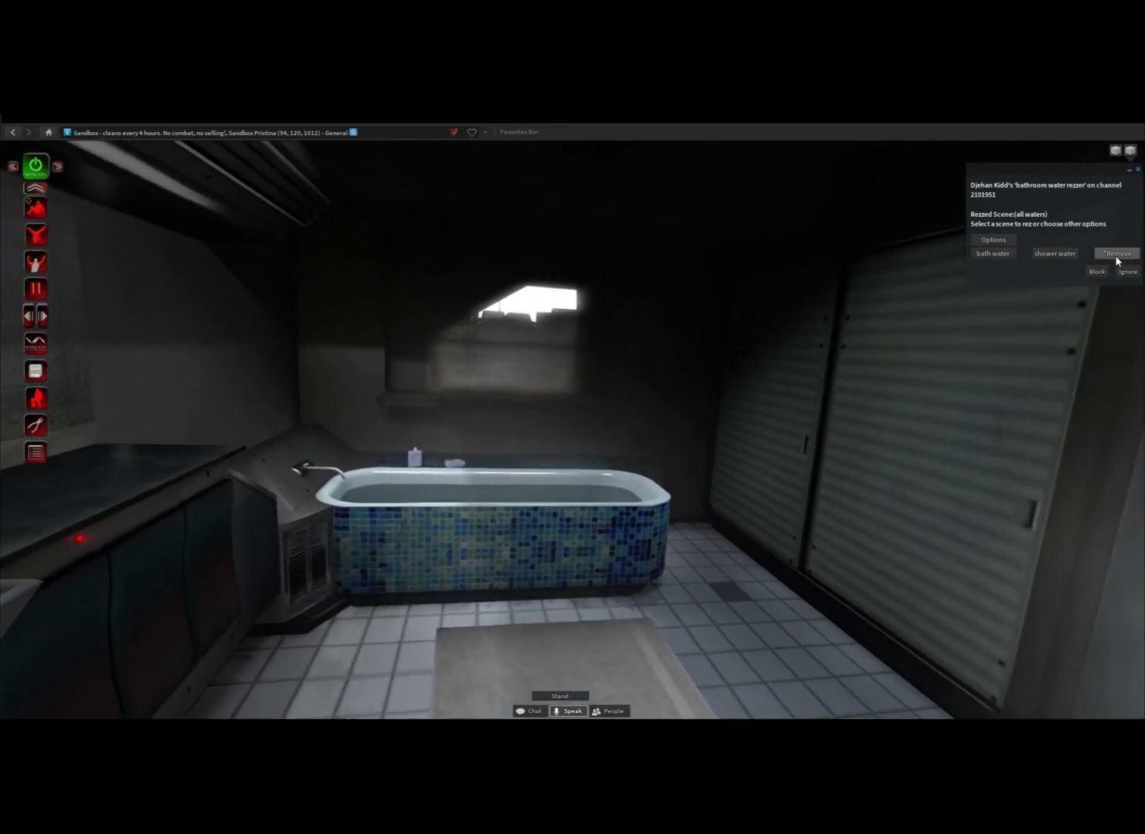
{"action": "key", "text": "Up"}
{"action": "key", "text": "Left"}
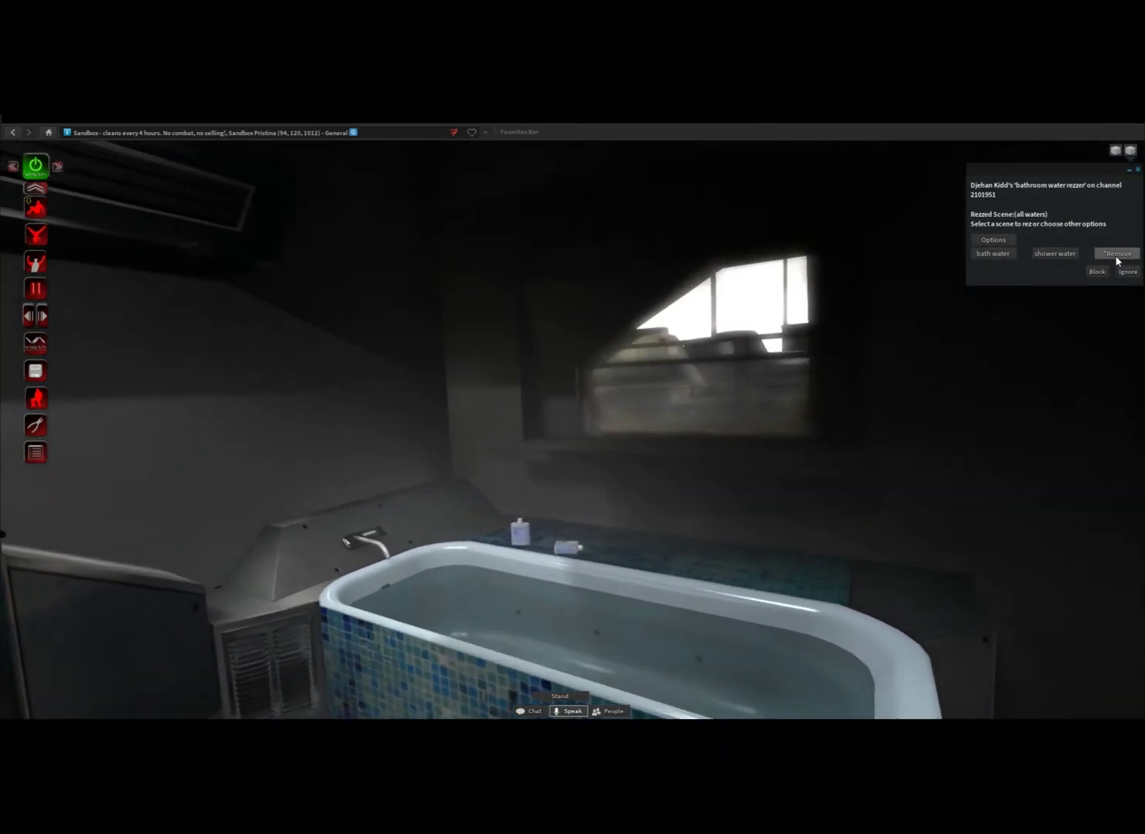
{"action": "key", "text": "Left"}
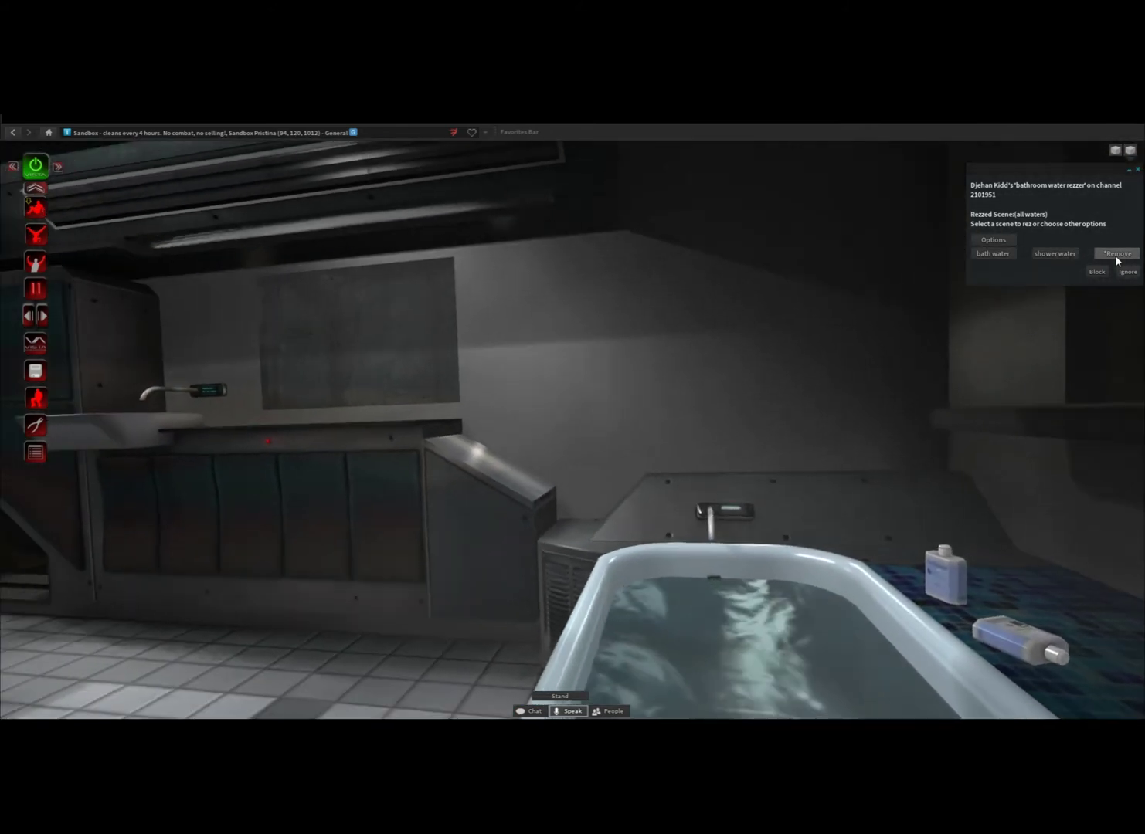
{"action": "key", "text": "Left"}
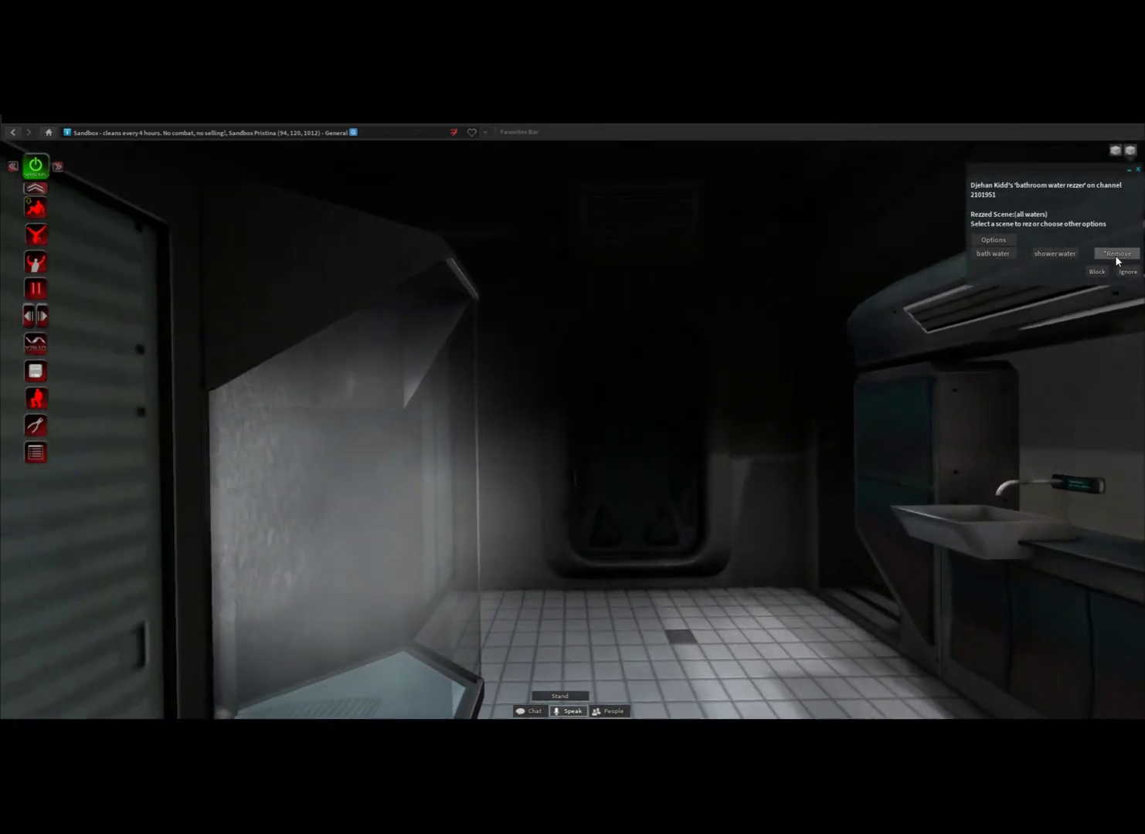
{"action": "key", "text": "Left"}
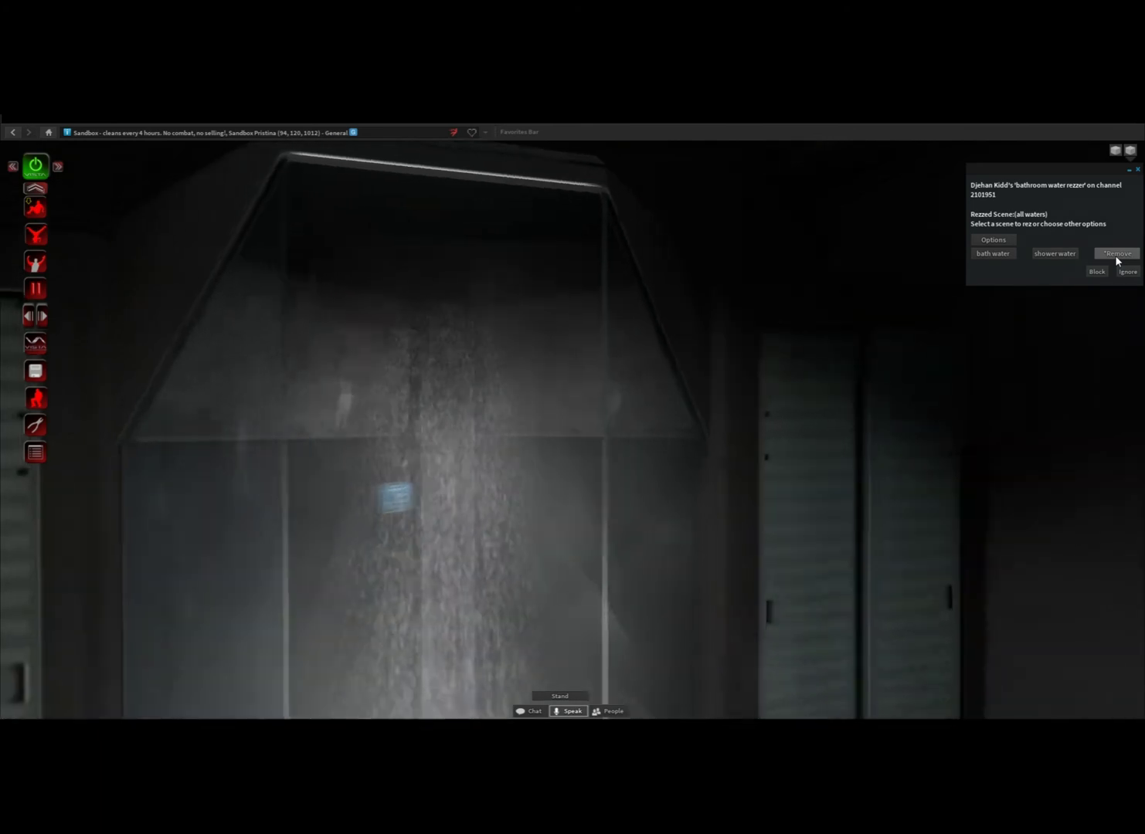
{"action": "key", "text": "Left"}
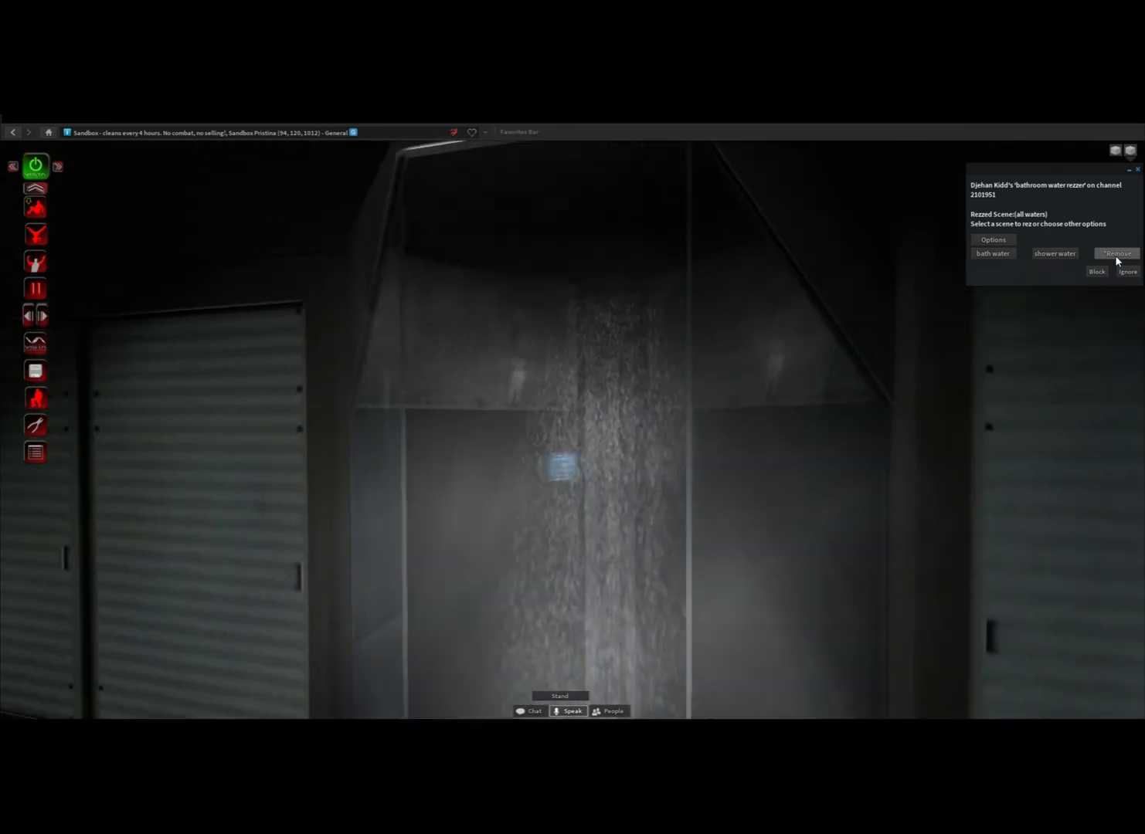
{"action": "key", "text": "Left"}
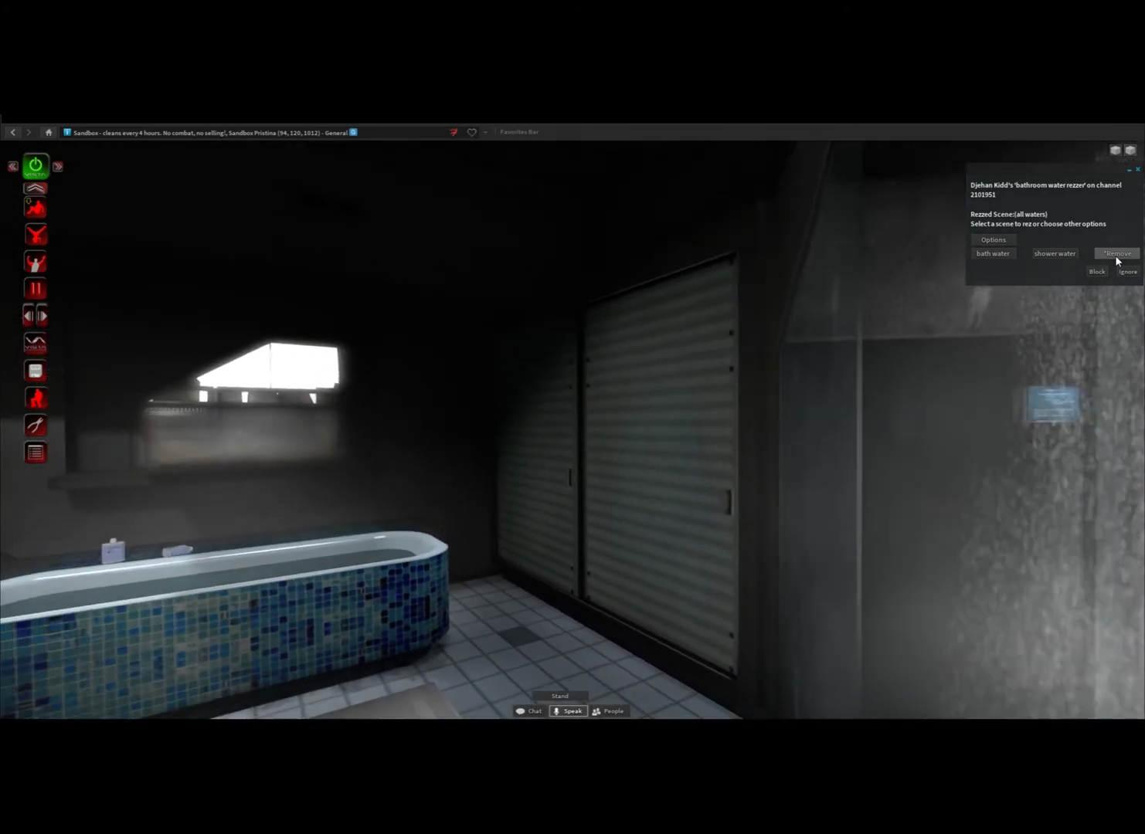
{"action": "key", "text": "Down"}
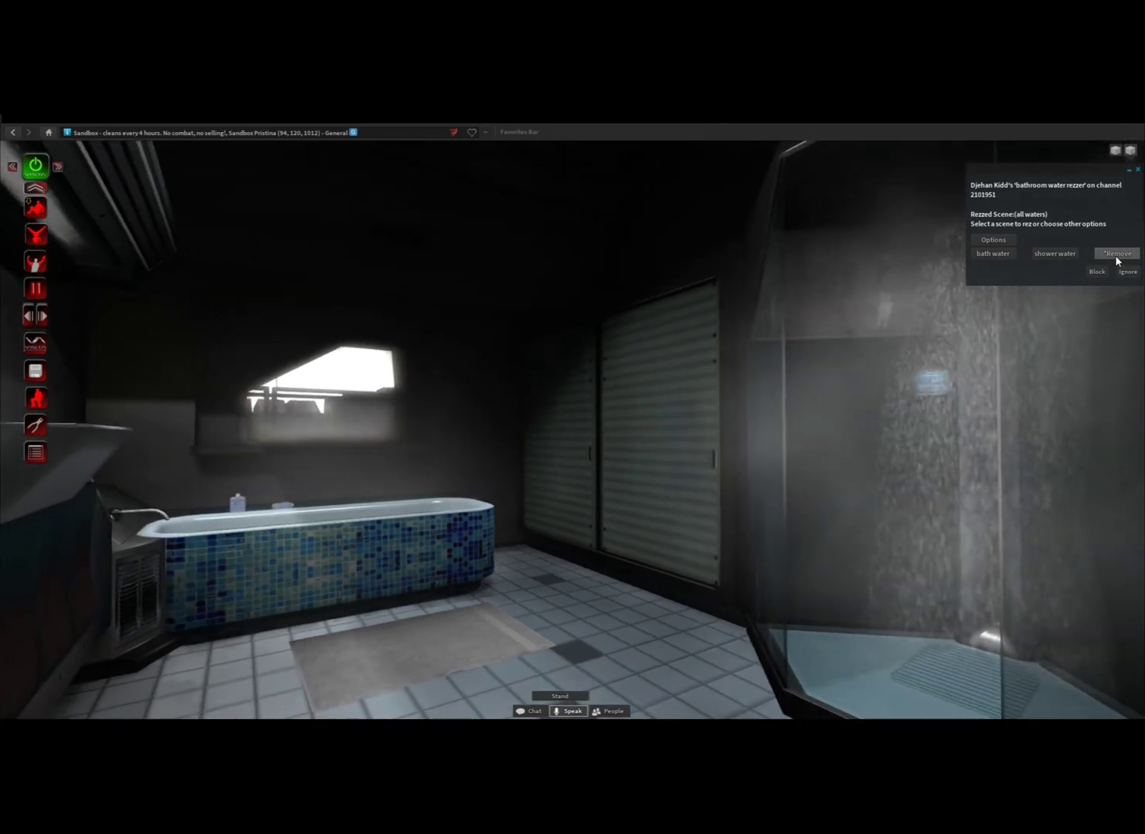
{"action": "key", "text": "Right"}
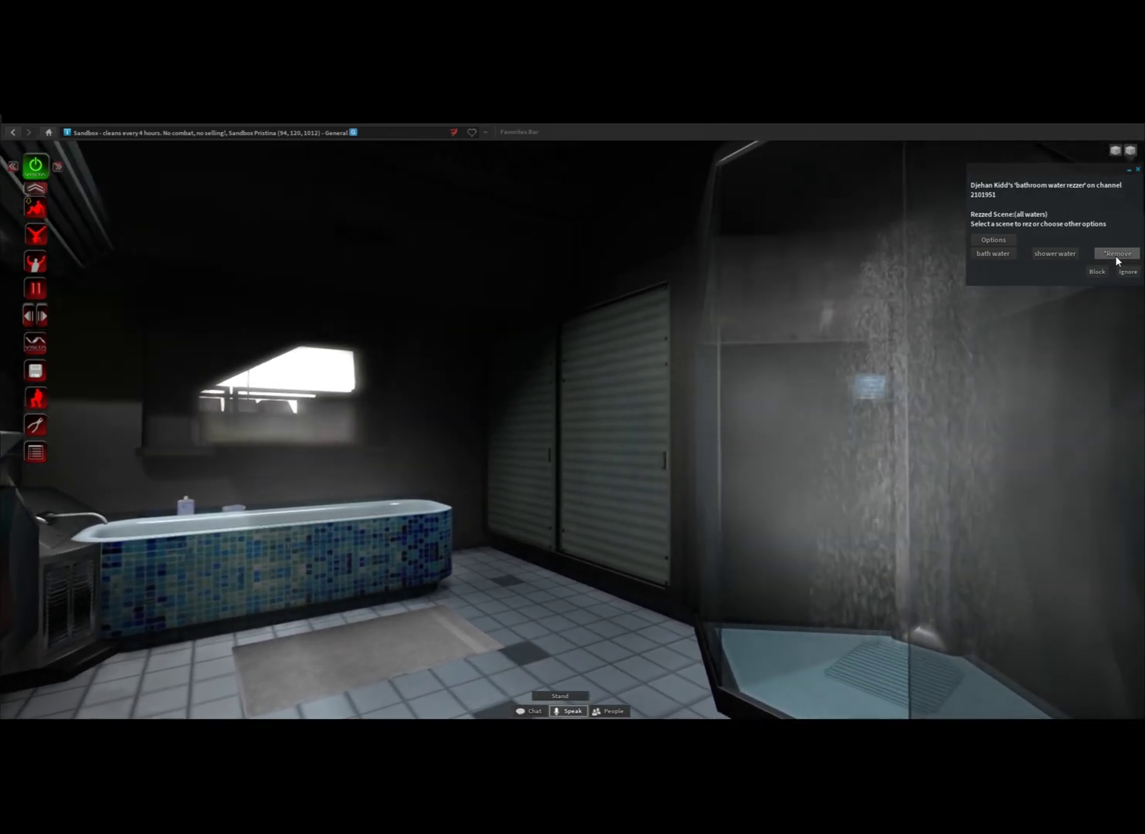
{"action": "left_click", "coordinate": [1127, 272]}
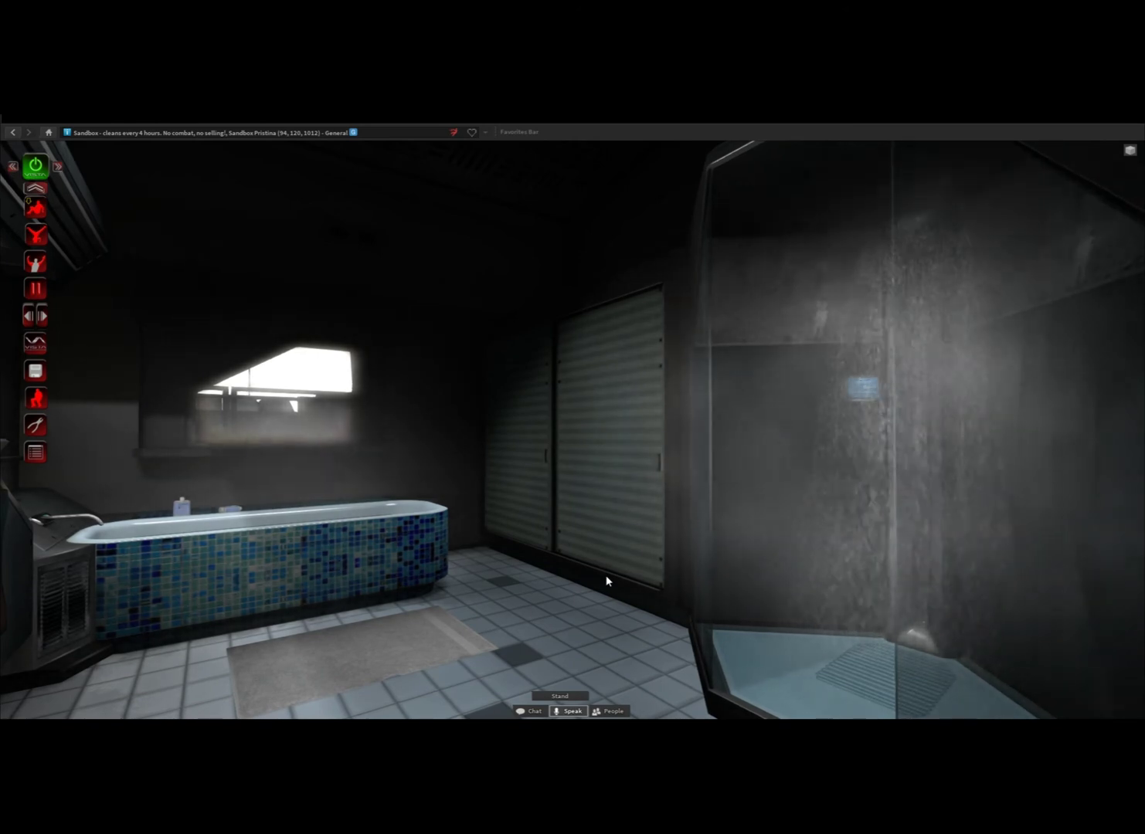
Return from the shower to a close view of the red water rezzer light on the bathroom counter front
{"action": "key", "text": "Left"}
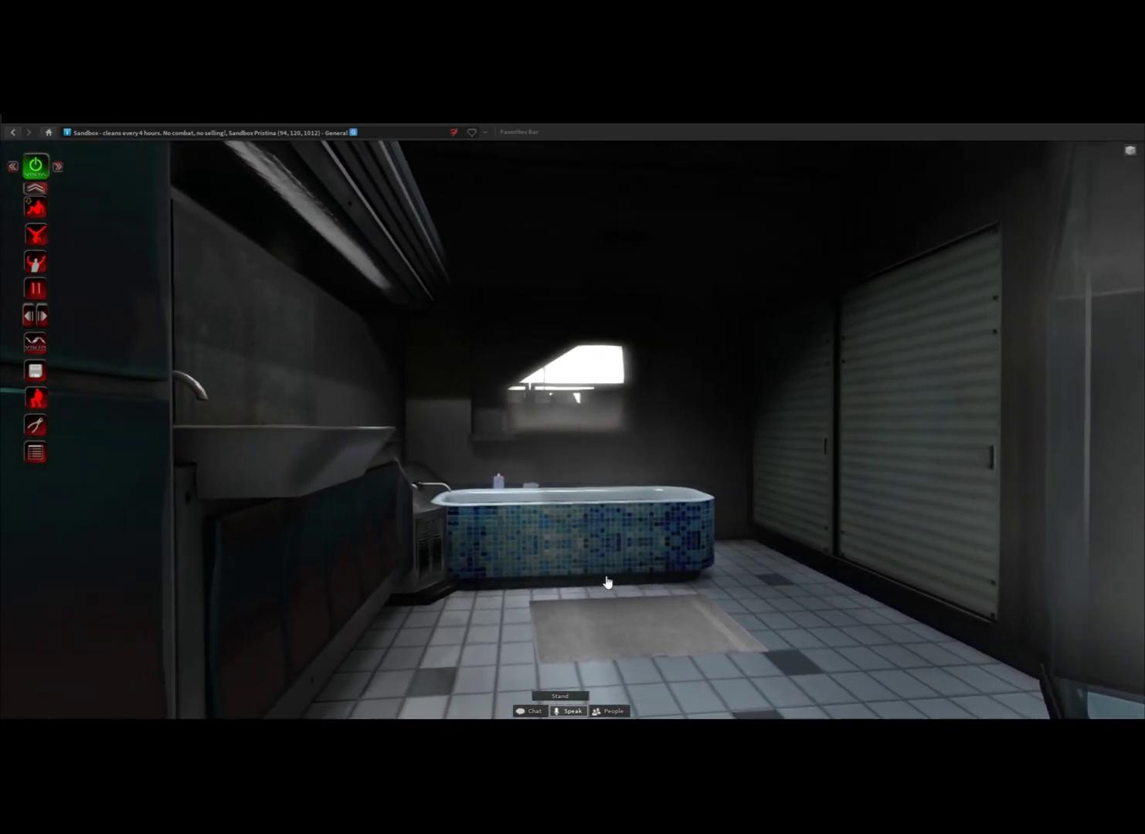
{"action": "key", "text": "Left"}
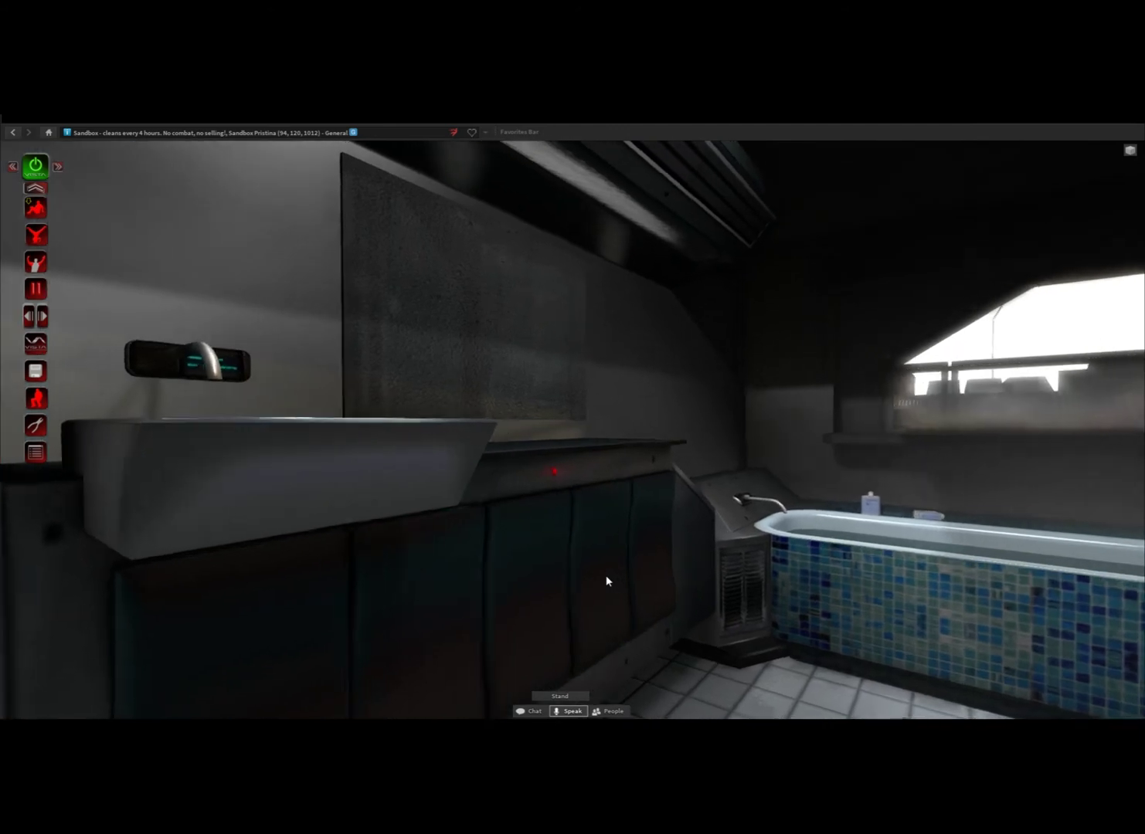
{"action": "key", "text": "Right"}
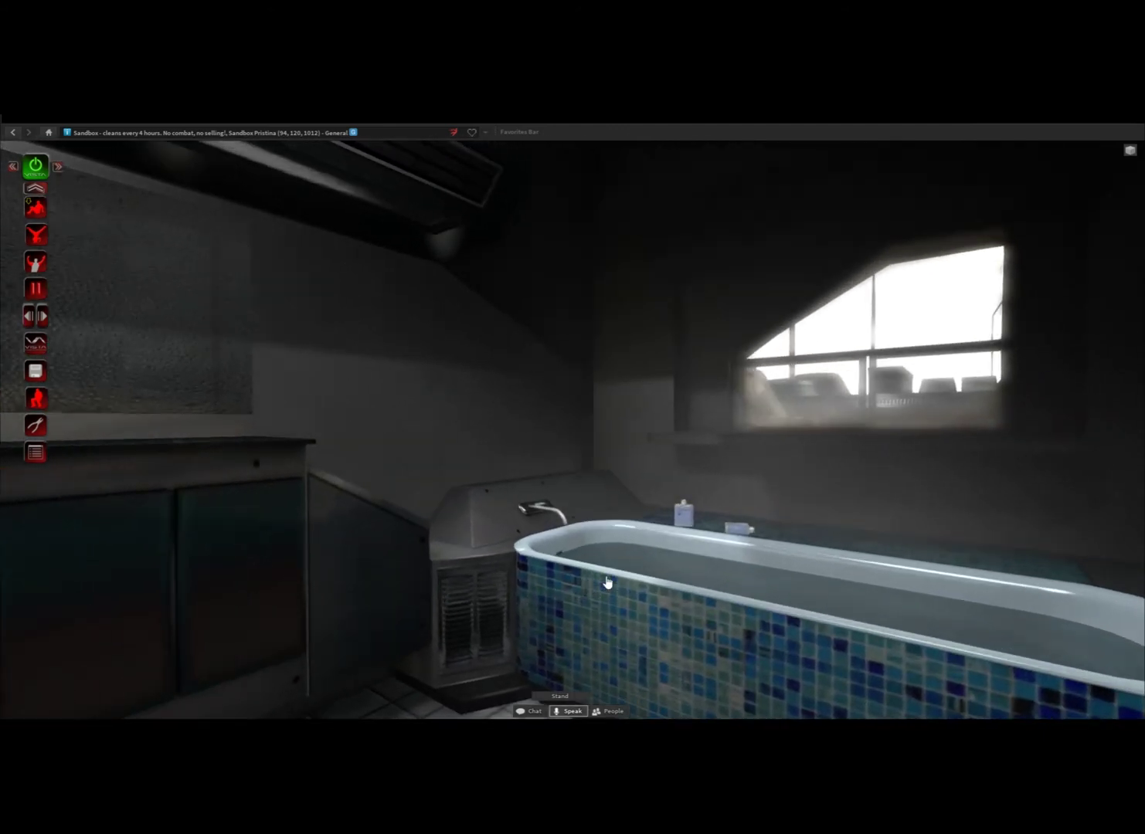
{"action": "key", "text": "Left"}
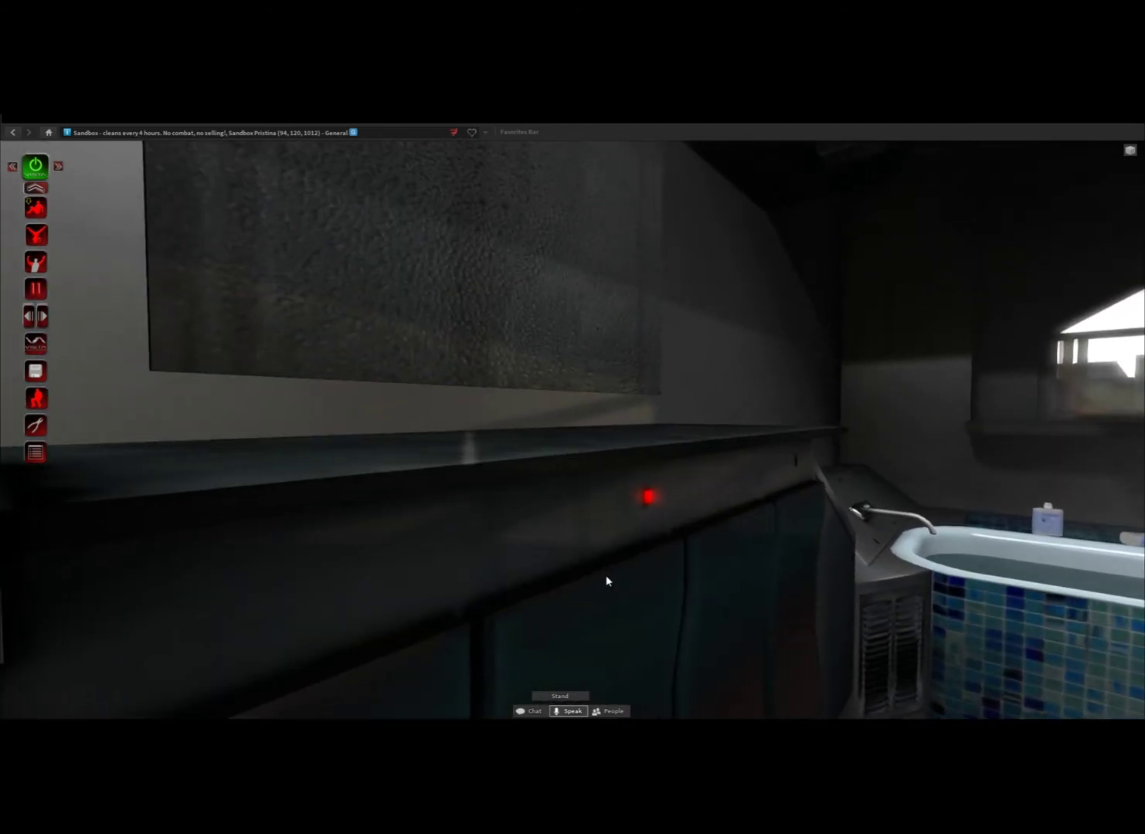
{"action": "key", "text": "Up"}
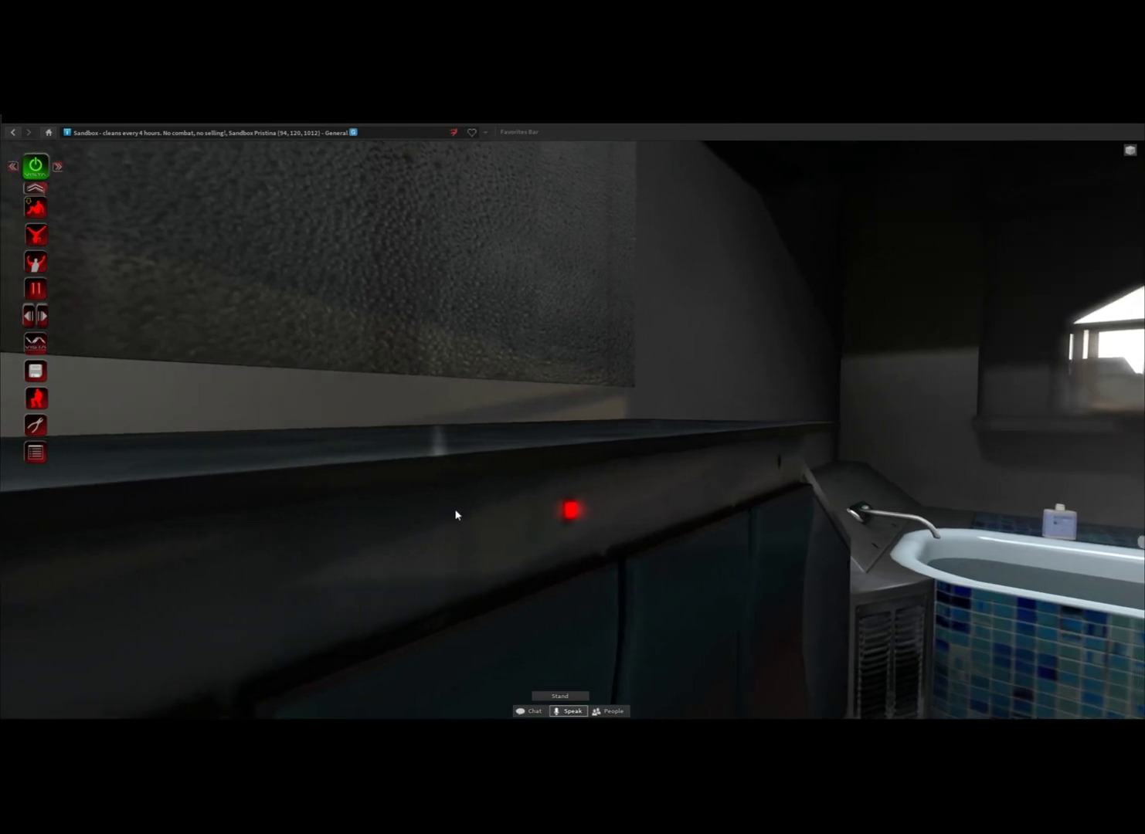